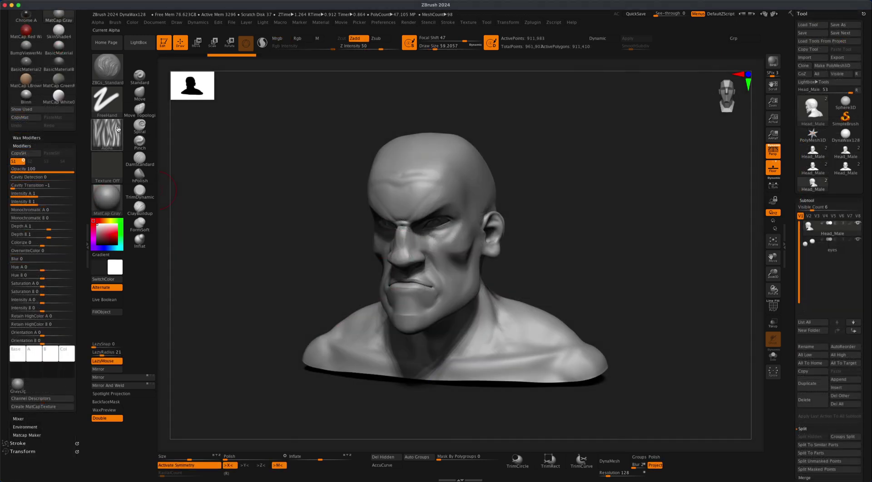
Browse the free sculpting brushes on the ZBrushGuides website, including the hair, fur, wax and scar brushes.
mouse_move(117, 135)
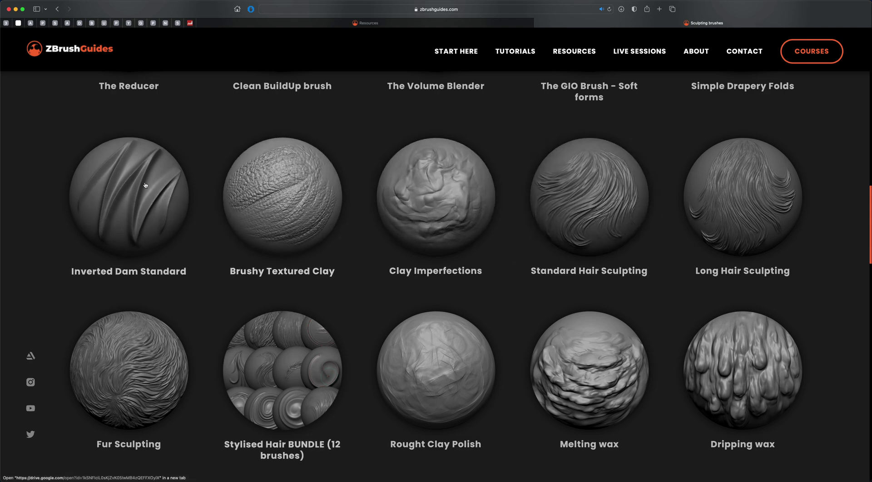
scroll(545, 351, "up", 8)
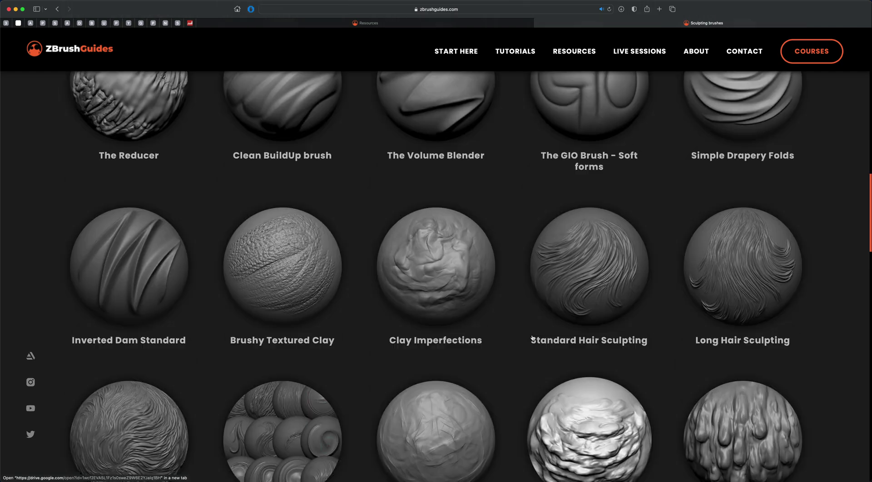
scroll(531, 339, "down", 13)
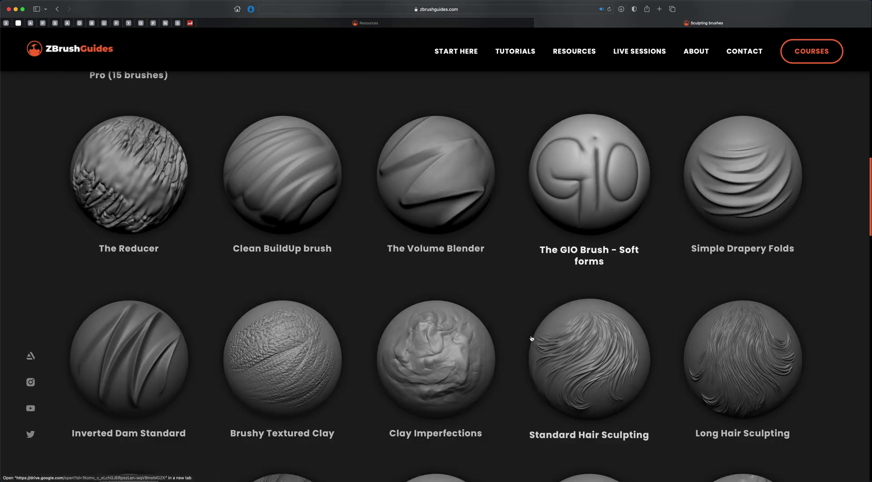
scroll(531, 338, "up", 3)
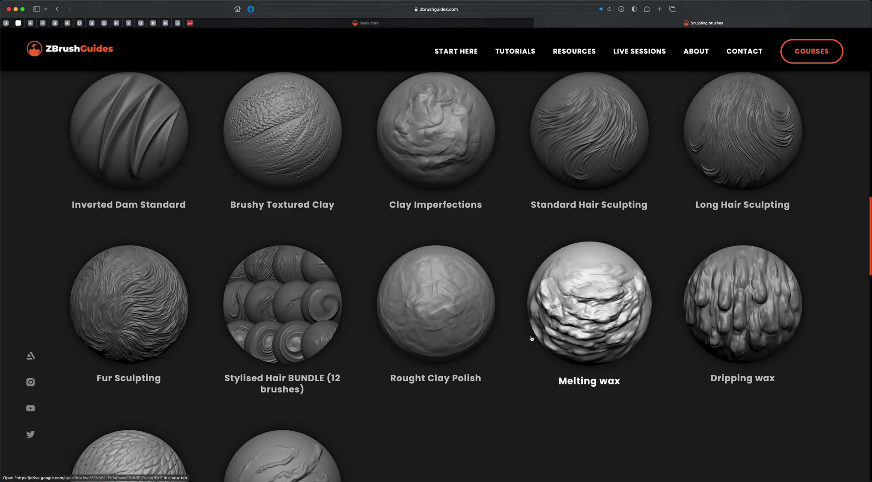
scroll(530, 338, "down", 3)
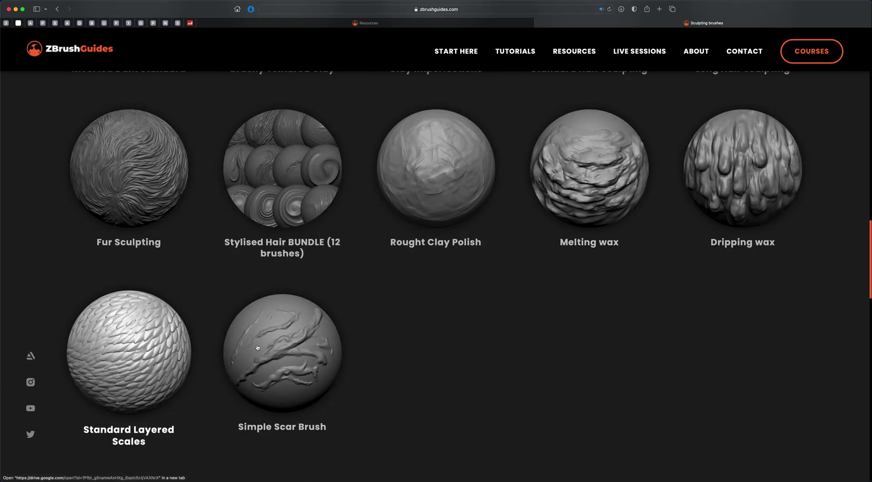
scroll(257, 348, "up", 3)
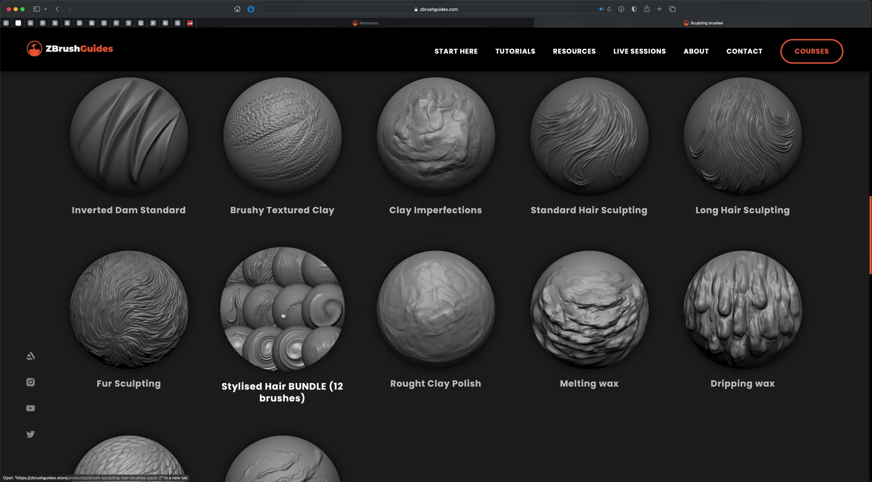
scroll(460, 344, "up", 1)
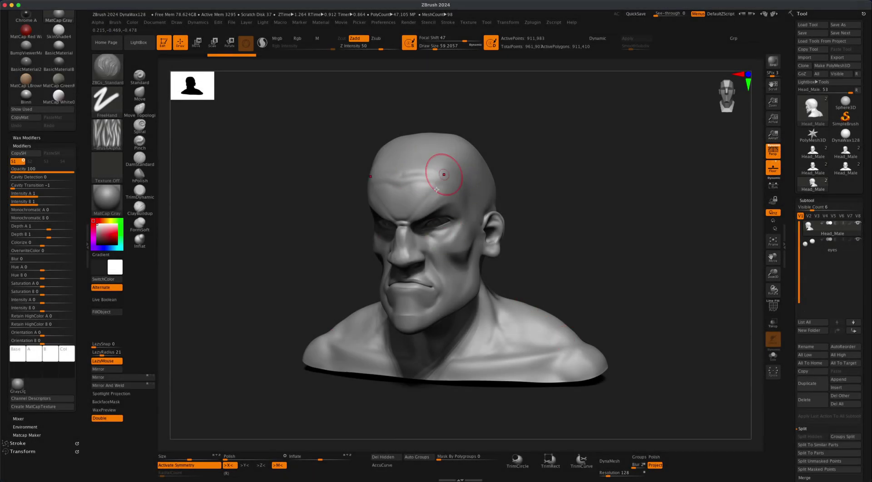
Choose the ZBGs fur sculpting brush from the loaded 3D sculpting brushes and angle the bust toward the neck.
left_click_drag(559, 199, 572, 199, "alt")
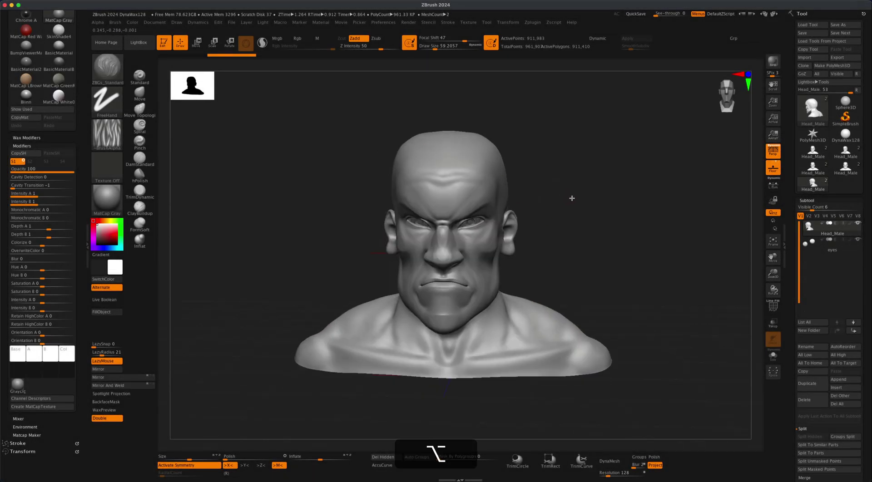
left_click(110, 74)
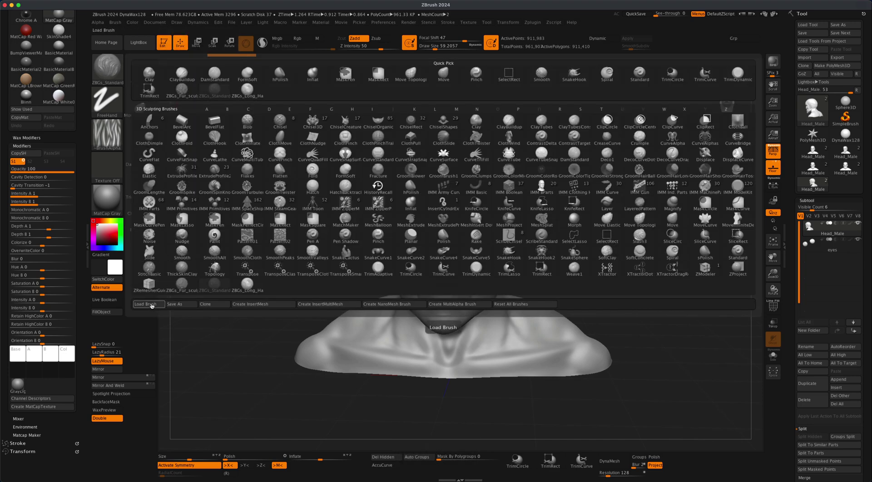
left_click(193, 286)
mouse_move(580, 228)
left_mouse_down("alt")
mouse_move(584, 247)
mouse_move(588, 235)
mouse_move(610, 234)
mouse_move(574, 233)
mouse_move(607, 235)
mouse_move(601, 229)
left_mouse_up("alt")
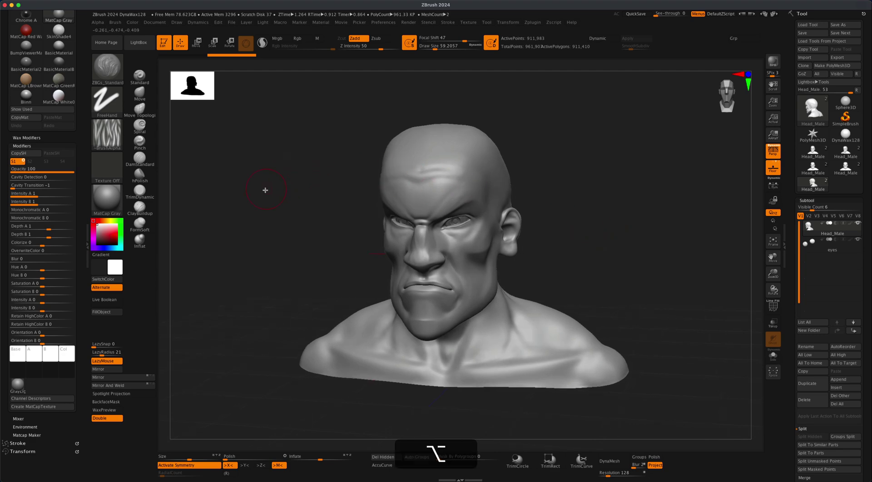
left_click(107, 68)
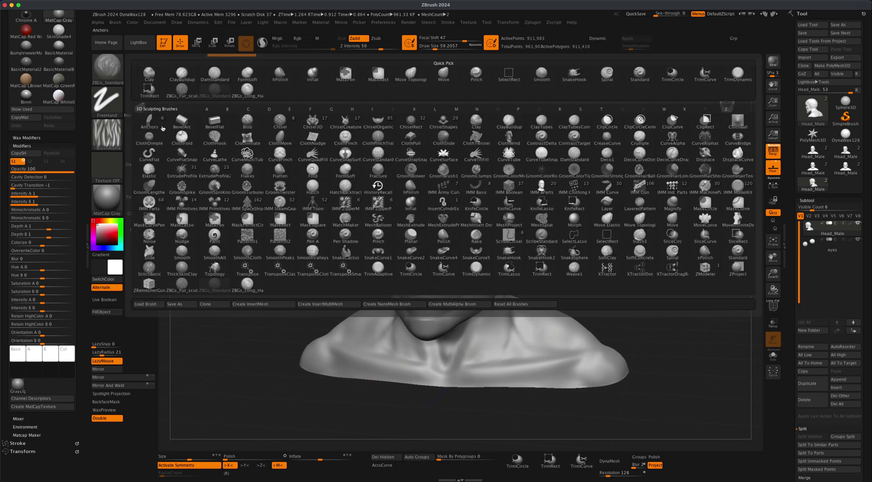
left_click(180, 285)
mouse_move(574, 255)
left_mouse_down("alt")
mouse_move(568, 247)
mouse_move(568, 263)
left_mouse_up("alt")
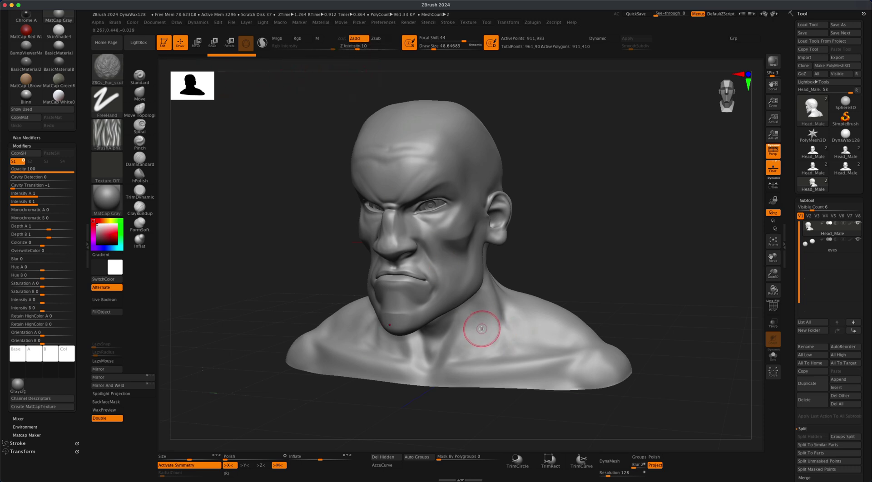
Set the fur brush's draw size to about 77 and test a stroke on the side of the neck.
key("s")
key("super")
key("super+z")
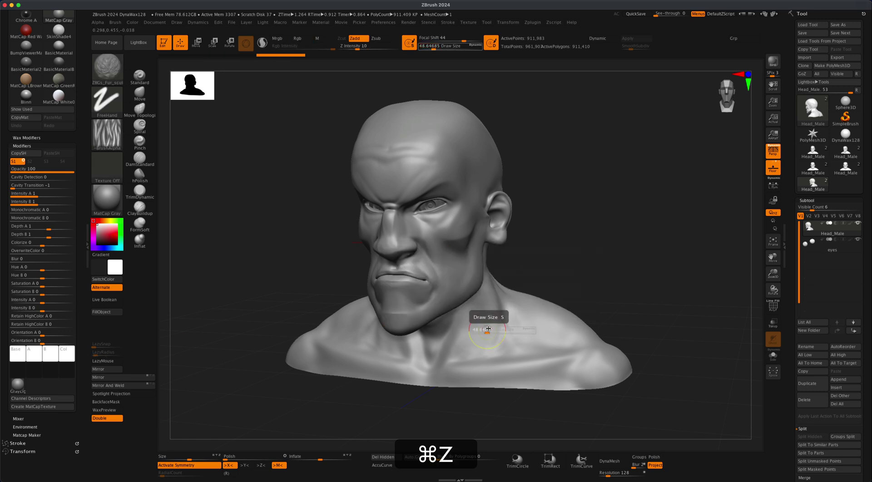
key("s")
left_click_drag(487, 330, 484, 360)
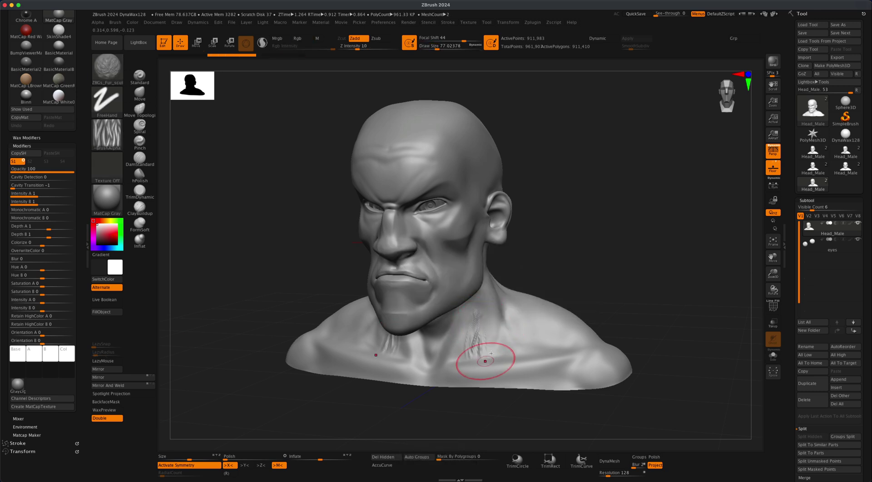
Try fur strokes down both sides of the neck and undo them.
mouse_move(488, 324)
left_mouse_down()
mouse_move(509, 345)
mouse_move(522, 337)
mouse_move(533, 353)
mouse_move(480, 339)
left_mouse_up()
left_click_drag(565, 268, 574, 265)
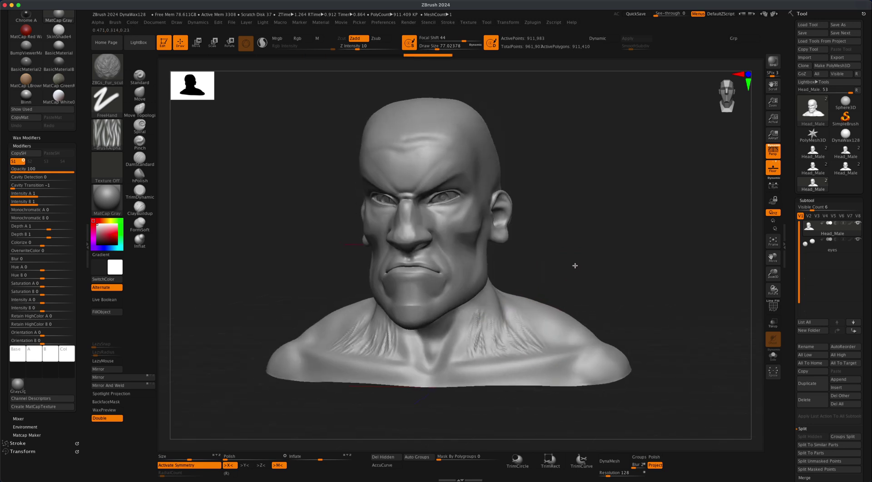
key("super+z")
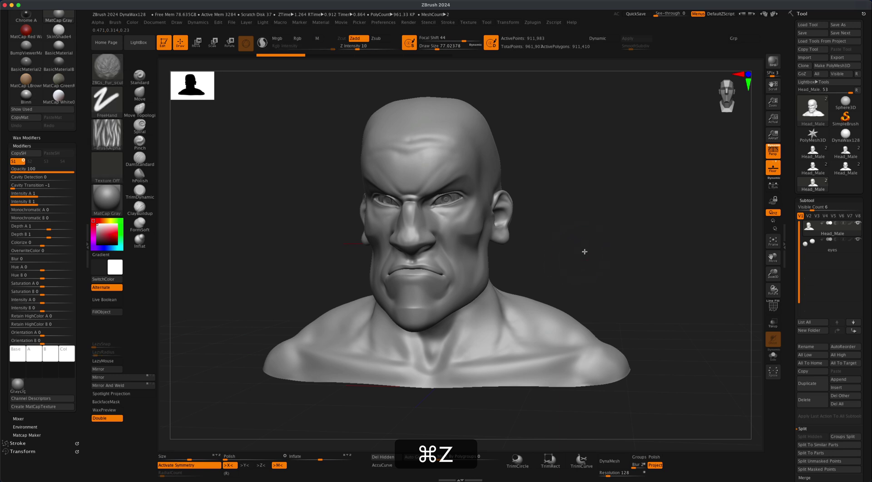
key("super+z")
key("super+z")
Subdivide the head mesh once and sculpt fur strokes from the neck down across the collarbones.
key("super+d")
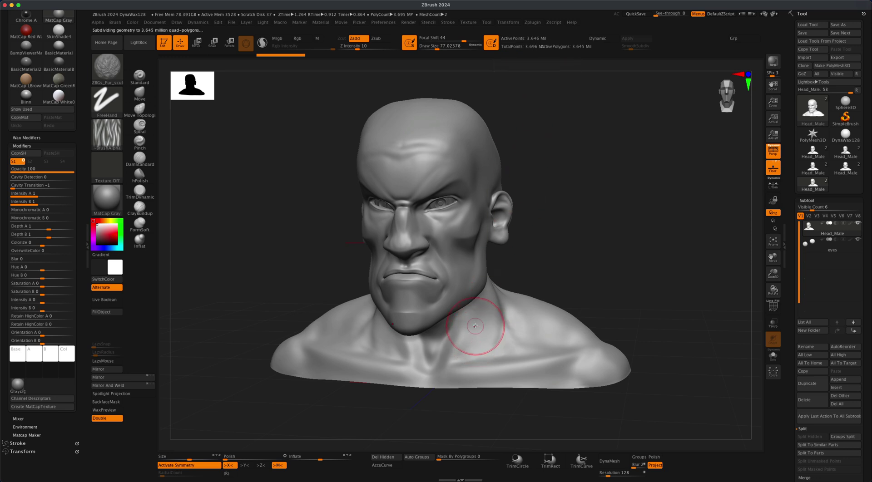
key("super+z")
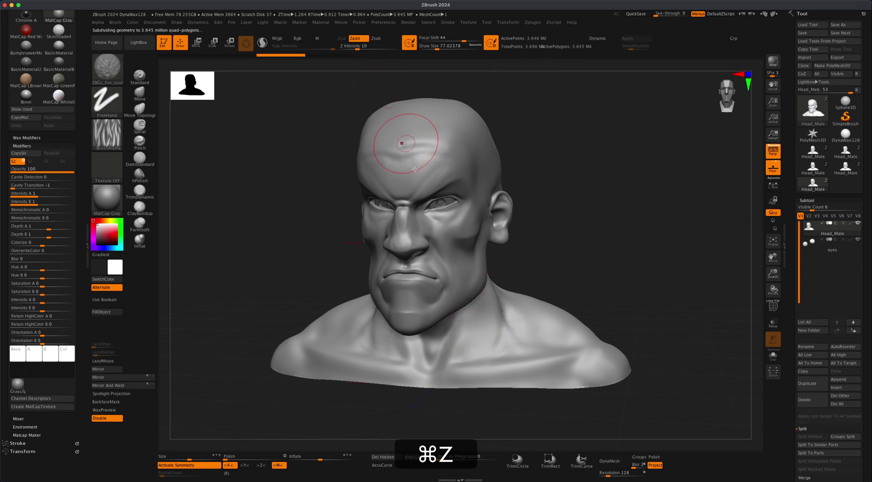
mouse_move(478, 337)
left_mouse_down()
mouse_move(500, 344)
mouse_move(504, 370)
mouse_move(453, 371)
left_mouse_up()
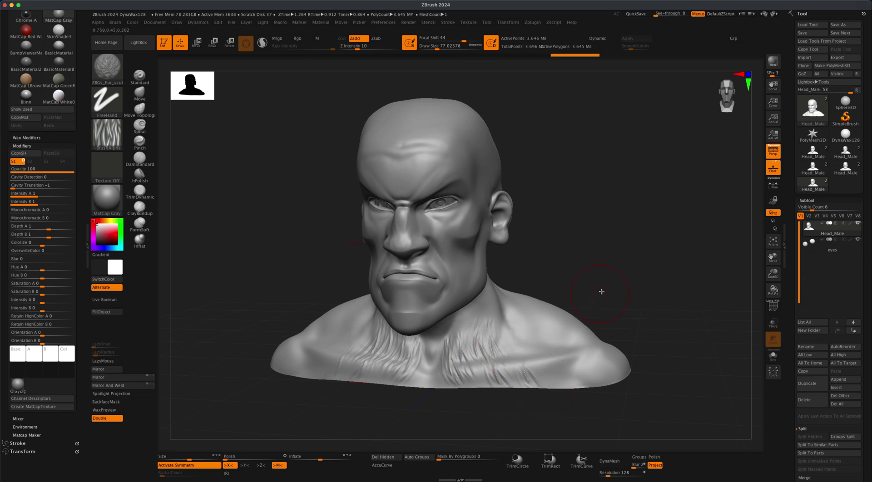
mouse_move(601, 291)
left_mouse_down()
mouse_move(527, 350)
mouse_move(522, 321)
mouse_move(522, 355)
mouse_move(545, 354)
mouse_move(570, 378)
mouse_move(590, 370)
mouse_move(563, 336)
mouse_move(539, 331)
mouse_move(610, 365)
left_mouse_up()
key("super+z")
Sculpt symmetrical fur over the shoulders, following their slope outward to the edges of the bust.
mouse_move(645, 327)
left_mouse_down()
mouse_move(654, 317)
mouse_move(575, 296)
left_mouse_up()
left_click_drag(649, 291, 601, 276)
left_click_drag(545, 291, 599, 323)
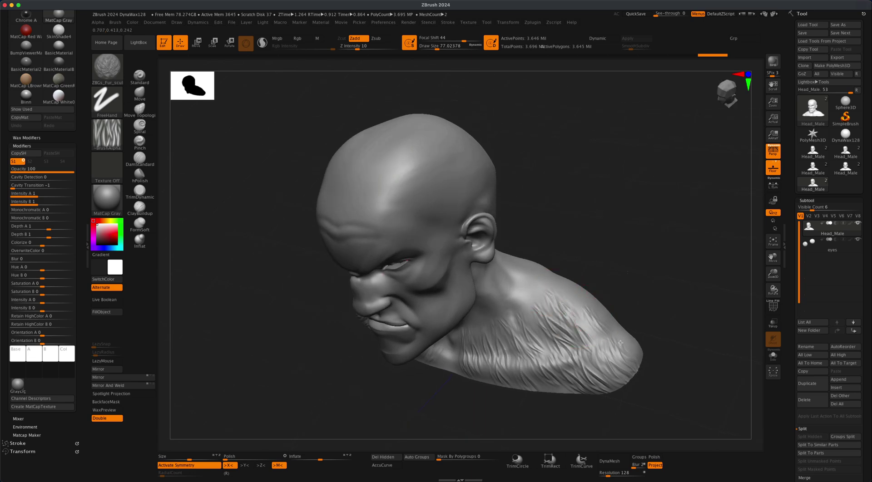
left_click_drag(625, 272, 628, 278)
mouse_move(571, 253)
left_mouse_down()
mouse_move(568, 220)
mouse_move(555, 239)
mouse_move(590, 234)
mouse_move(595, 249)
left_mouse_up()
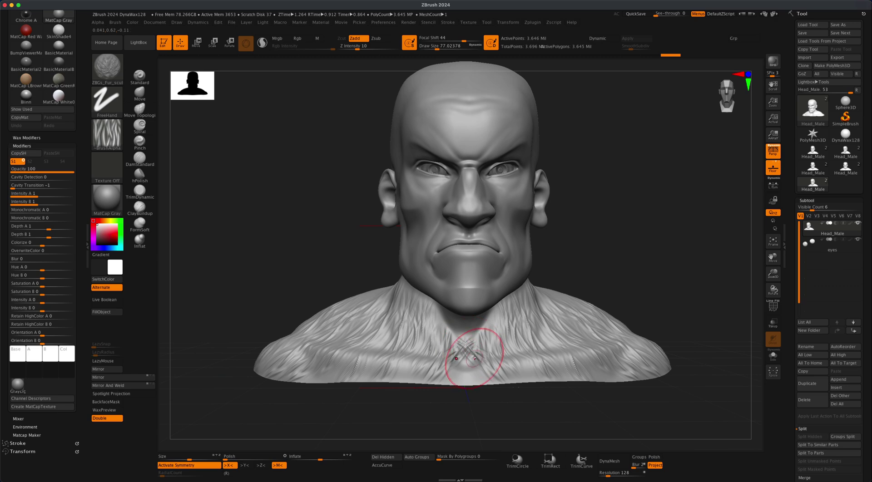
Undo the crossed centre stroke and sculpt fur down the middle of the chest and throat with symmetry temporarily off.
key("super+z")
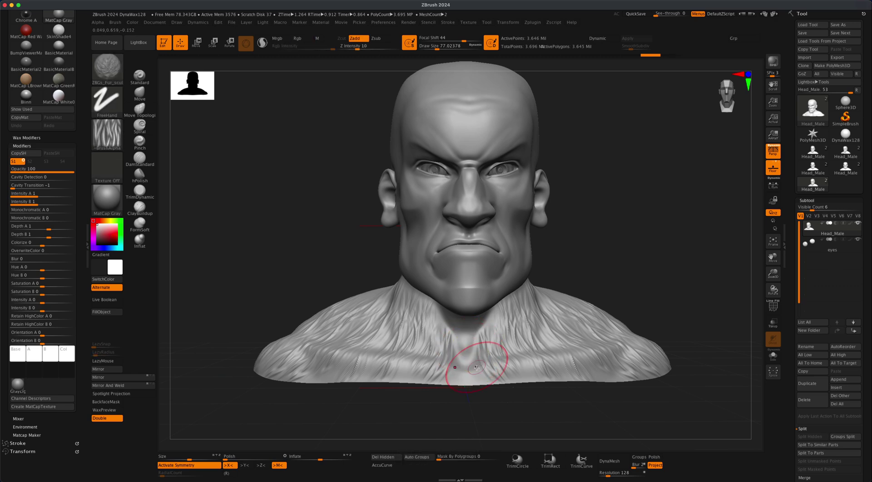
key("x")
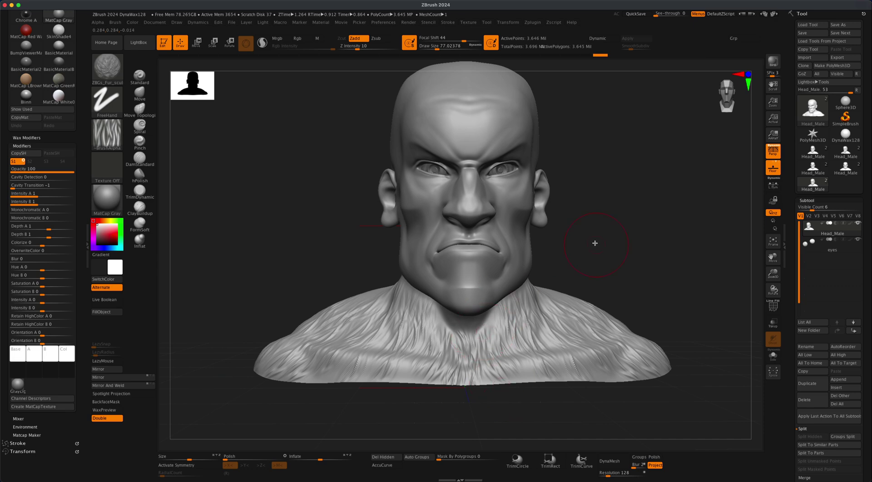
left_click_drag(595, 244, 480, 329)
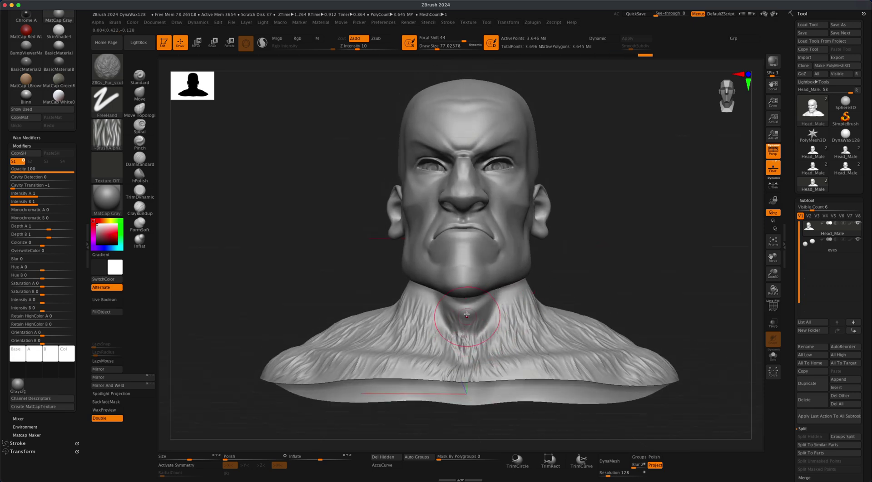
left_click_drag(563, 270, 487, 322)
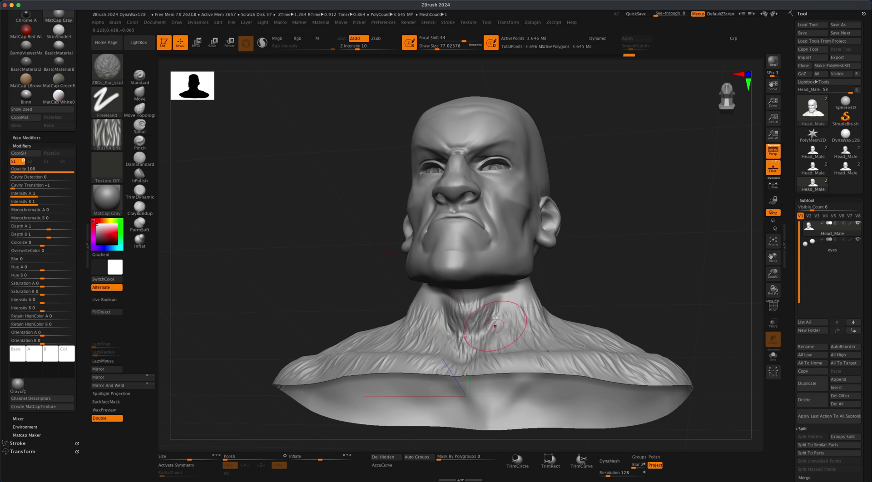
key("x")
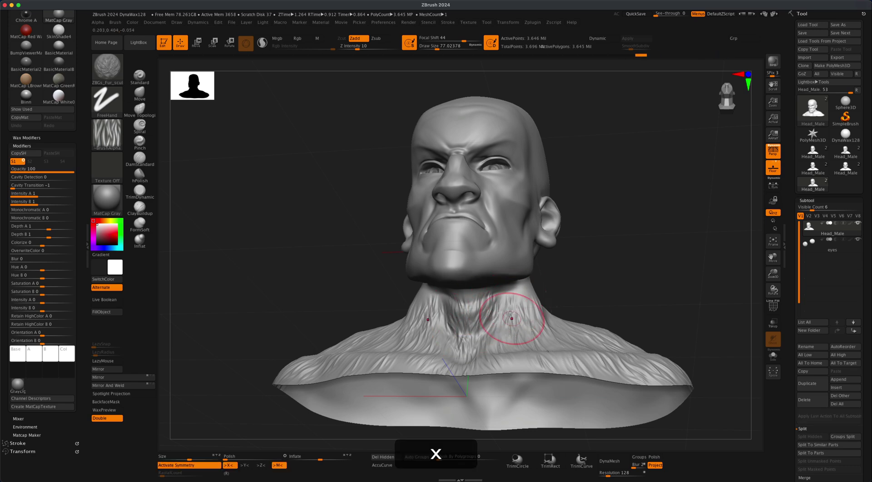
Extend the symmetrical fur from behind the ears down the sides of the neck and over the outer shoulders.
mouse_move(575, 271)
left_mouse_down()
mouse_move(540, 293)
mouse_move(529, 286)
mouse_move(556, 308)
left_mouse_up()
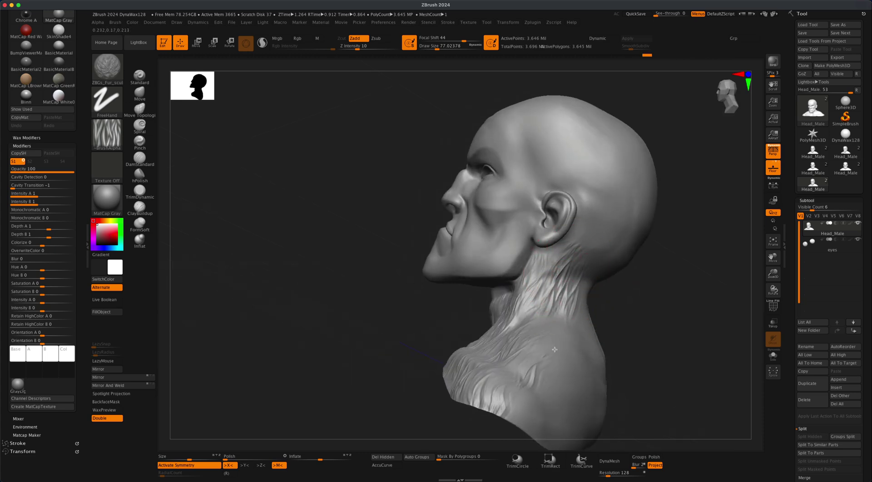
left_click_drag(655, 349, 618, 287, "alt")
left_click_drag(486, 312, 434, 367)
left_click_drag(386, 409, 422, 391)
left_click_drag(431, 298, 405, 343)
left_click_drag(405, 314, 386, 341)
mouse_move(573, 283)
left_mouse_down()
mouse_move(544, 283)
mouse_move(390, 234)
left_mouse_up()
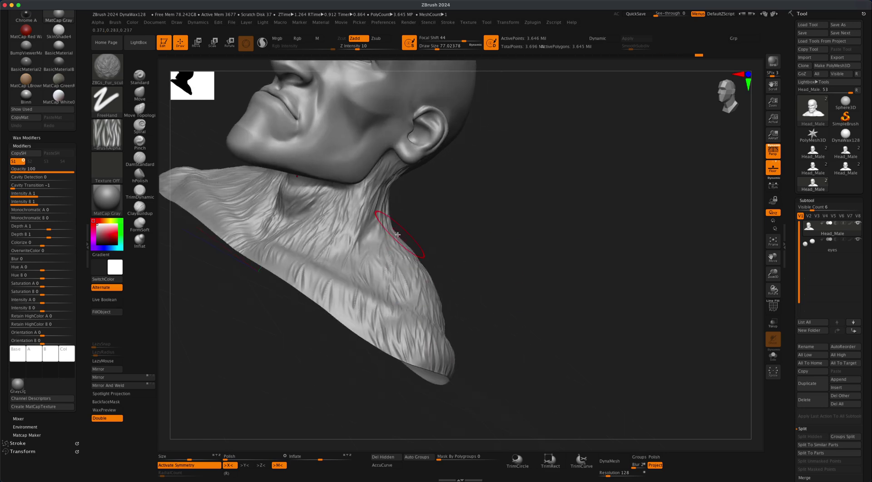
Fill in the fur along the lower edge of the chest and front of the shoulders.
left_click_drag(346, 302, 505, 288)
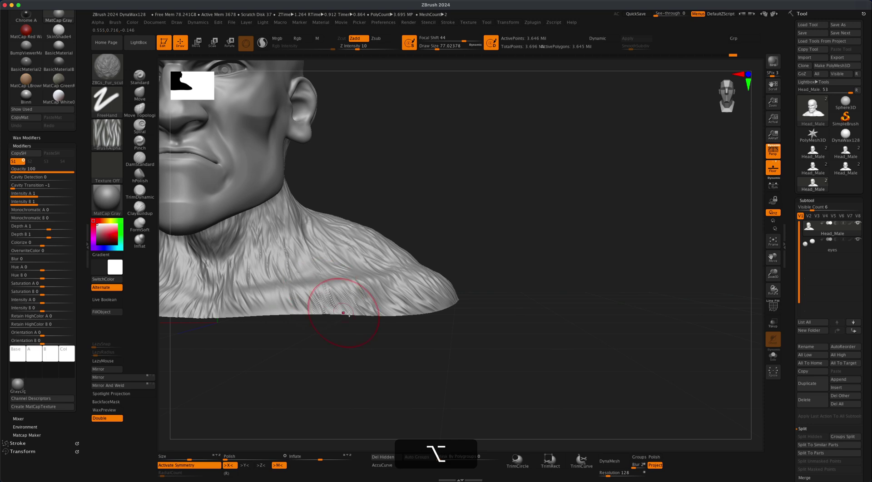
left_click_drag(442, 344, 591, 352, "alt")
mouse_move(434, 304)
left_mouse_down("alt")
mouse_move(426, 319)
mouse_move(442, 327)
left_mouse_up("alt")
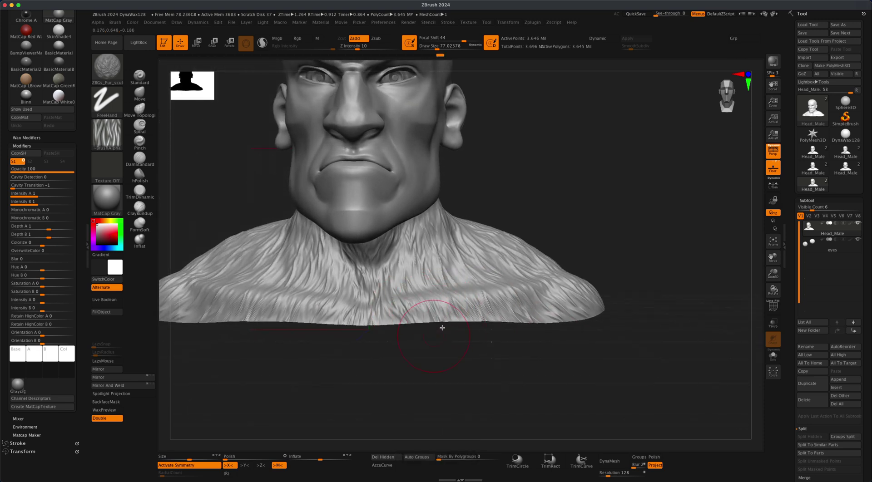
mouse_move(488, 273)
left_mouse_down()
mouse_move(475, 318)
mouse_move(495, 299)
left_mouse_up()
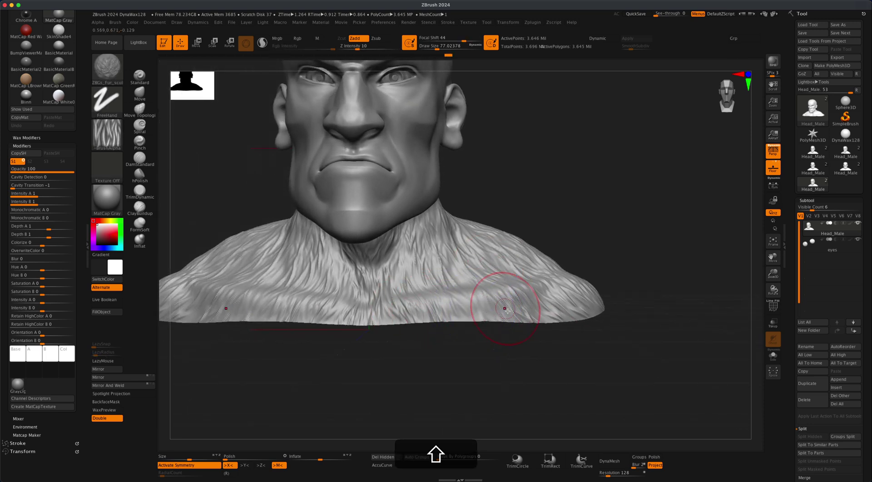
Set the Smooth brush's Z Intensity to 10 and lightly smooth the fur on the upper chest.
key("shift+super+z")
key("super+z")
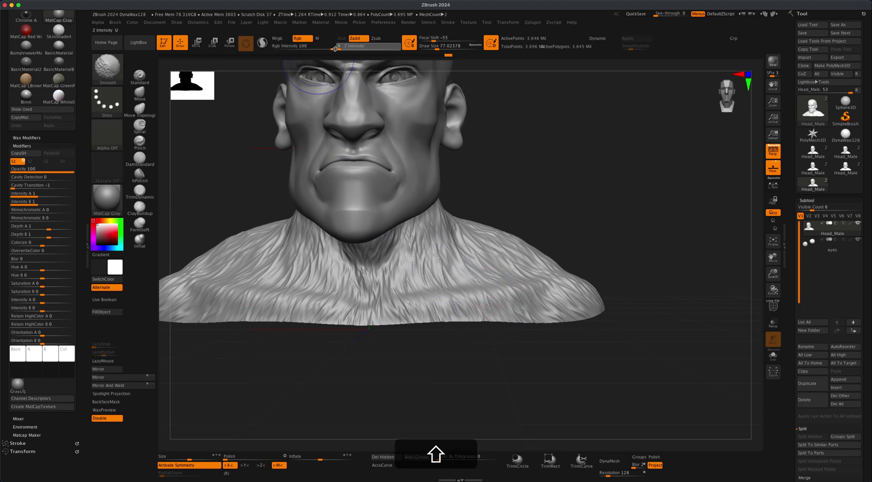
key("Return")
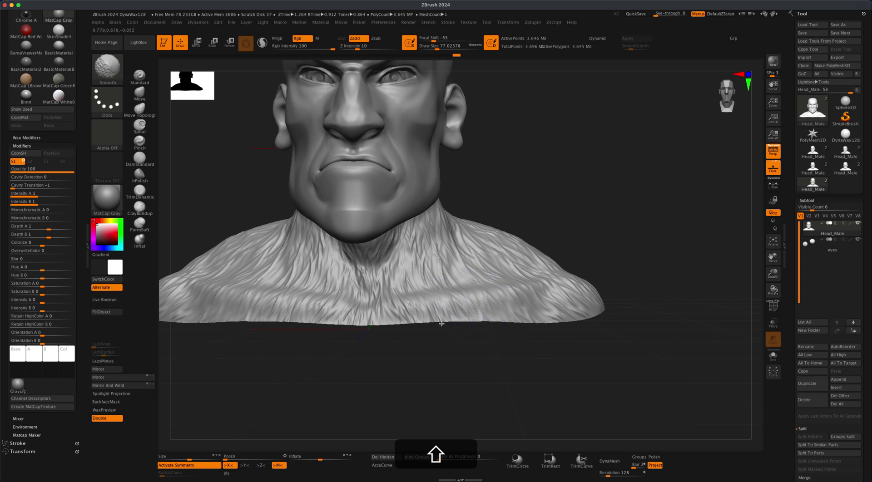
key("super+z")
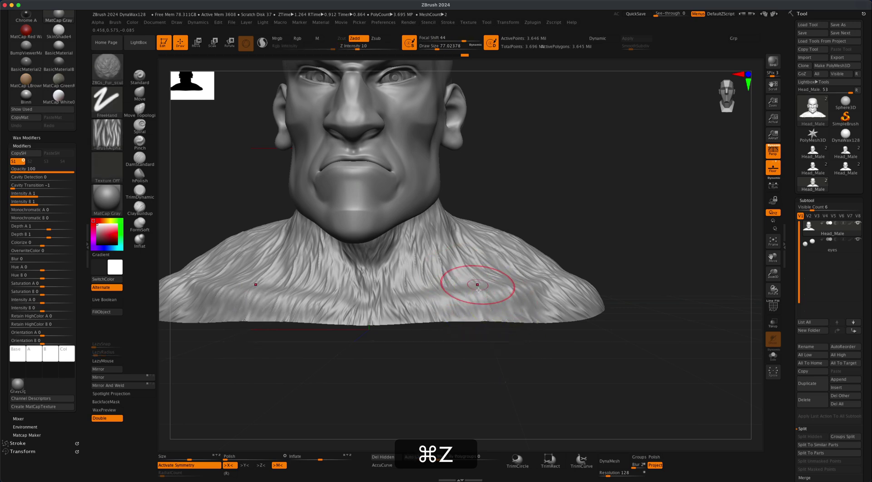
mouse_move(479, 289)
left_mouse_down("shift")
mouse_move(457, 322)
mouse_move(451, 294)
left_mouse_up("shift")
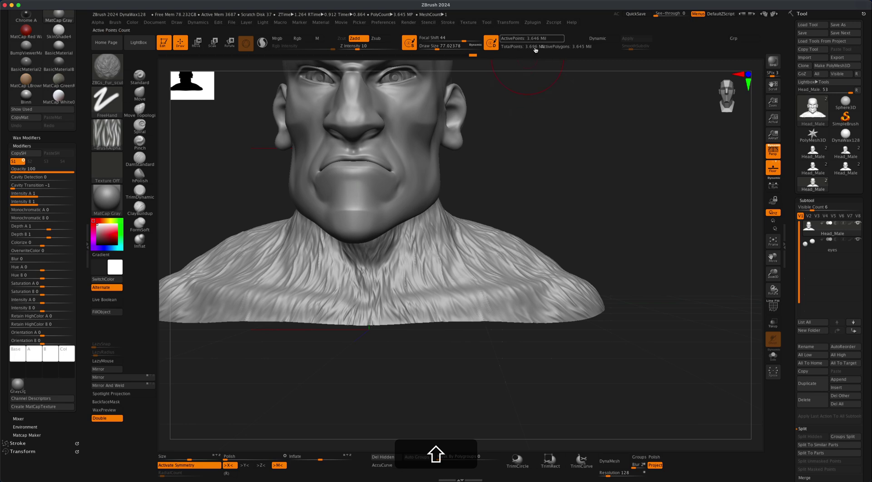
Try fur strokes running across the existing fur direction on the sides of the neck and undo them.
left_click_drag(617, 191, 662, 222, "alt")
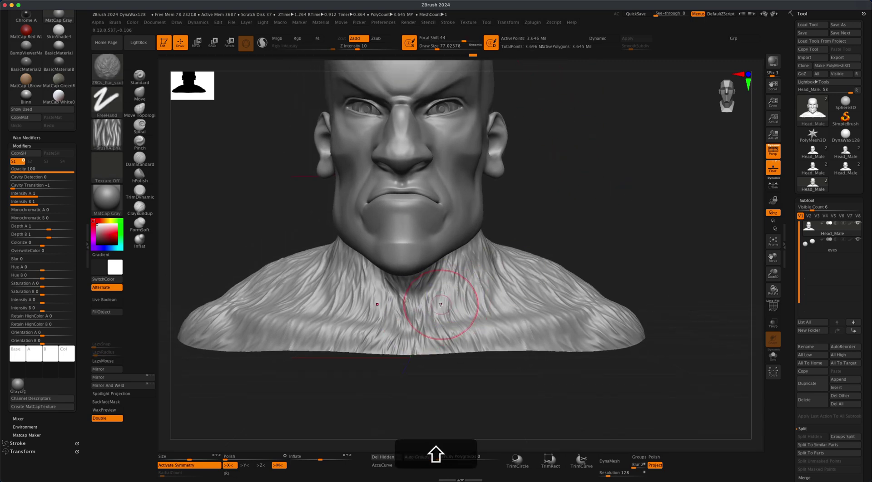
mouse_move(590, 233)
left_mouse_down()
mouse_move(589, 208)
mouse_move(593, 218)
mouse_move(573, 236)
left_mouse_up()
left_click_drag(572, 272, 515, 330)
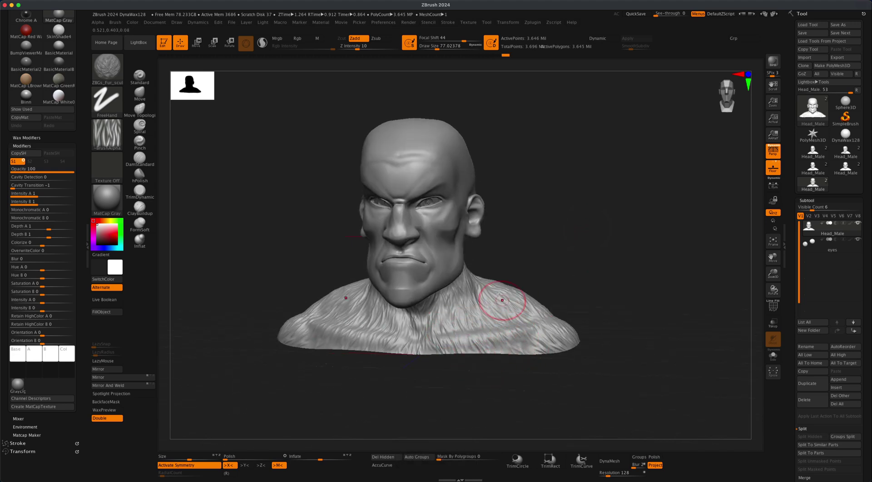
key("s")
key("super+z")
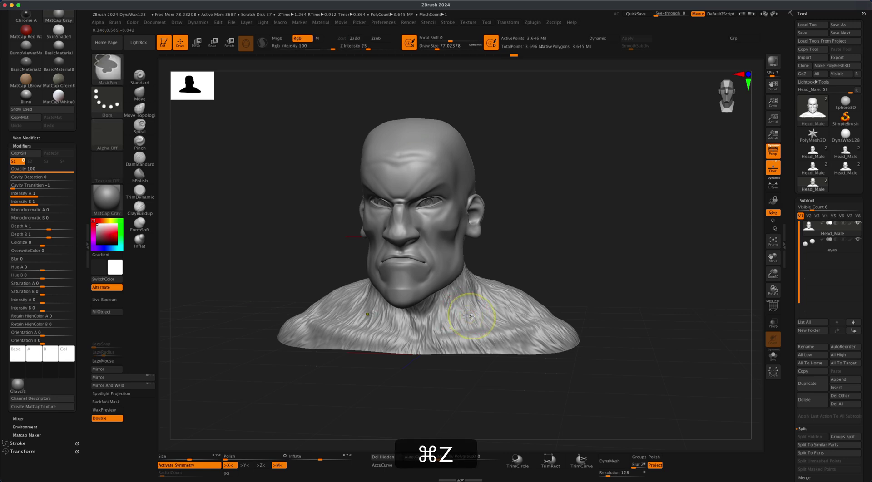
key("alt+super+z")
left_click_drag(549, 262, 571, 256, "alt")
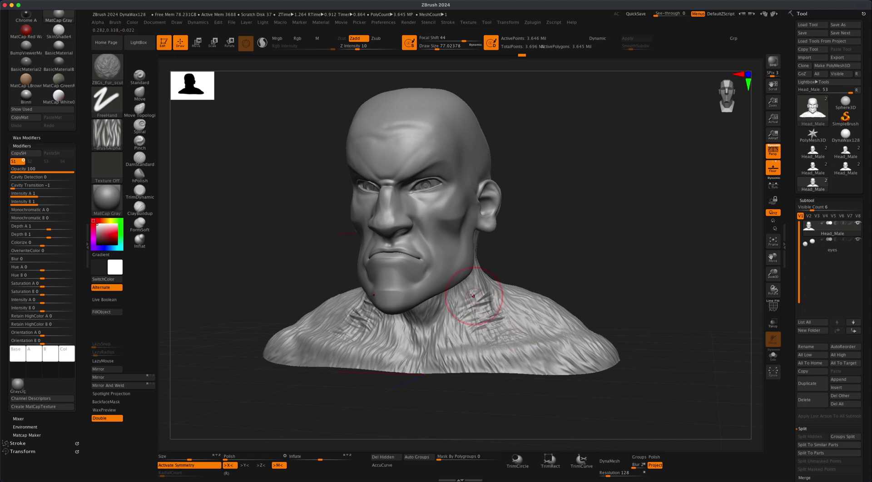
key("super+z")
key("super+z")
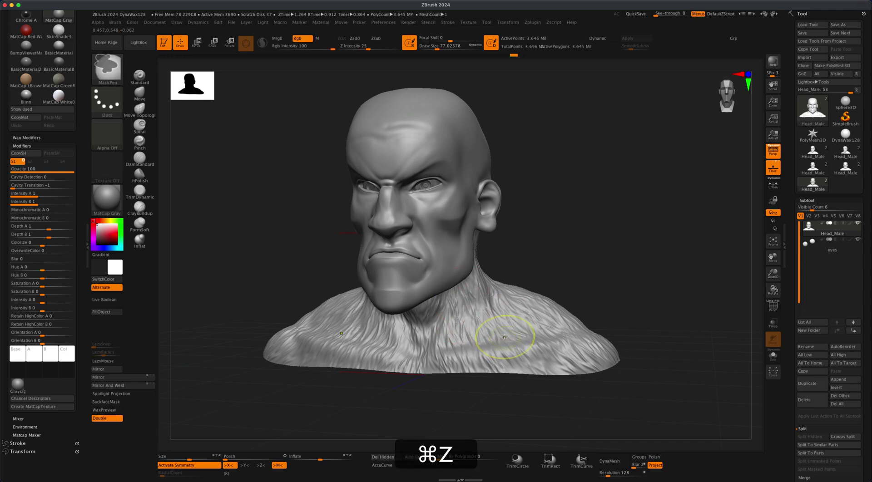
Set the Draw Size to about 33 and sculpt short fur over the nose, upper cheeks and outer brows.
mouse_move(531, 274)
left_mouse_down()
mouse_move(566, 255)
mouse_move(539, 270)
left_mouse_up()
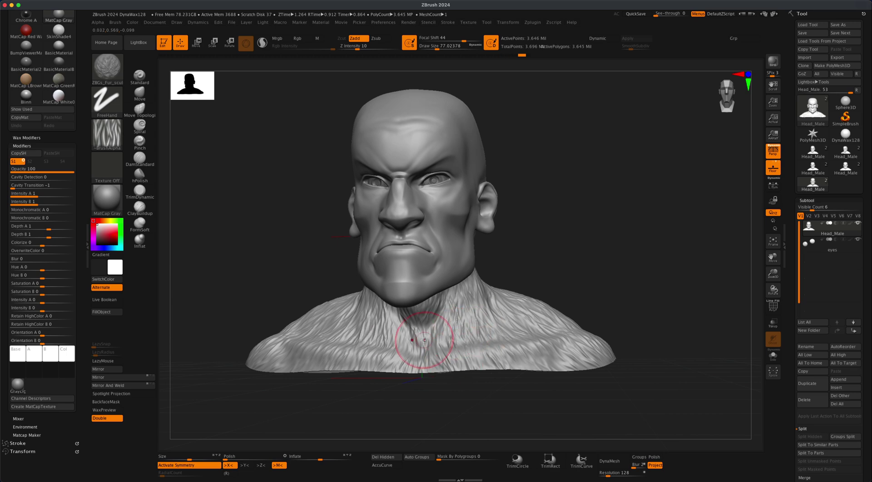
left_click_drag(520, 280, 557, 266)
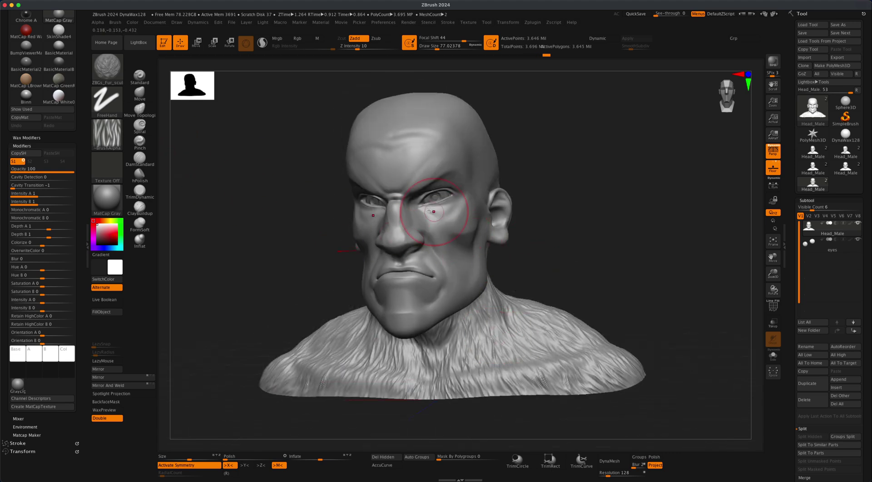
key("s")
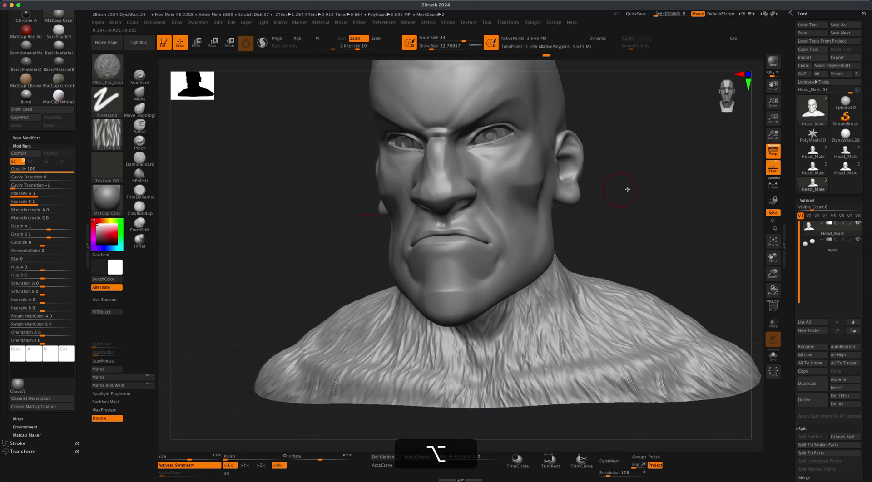
left_click_drag(627, 190, 602, 226, "alt")
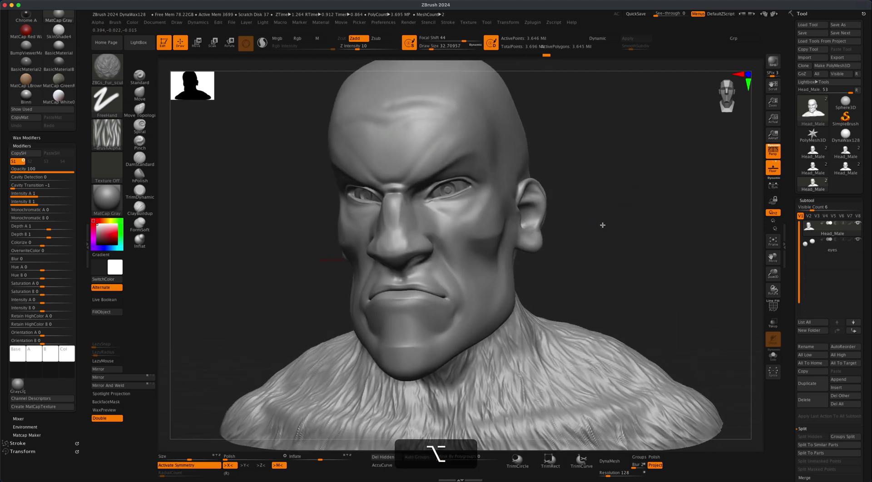
mouse_move(426, 248)
left_mouse_down("alt")
mouse_move(413, 243)
mouse_move(423, 222)
left_mouse_up("alt")
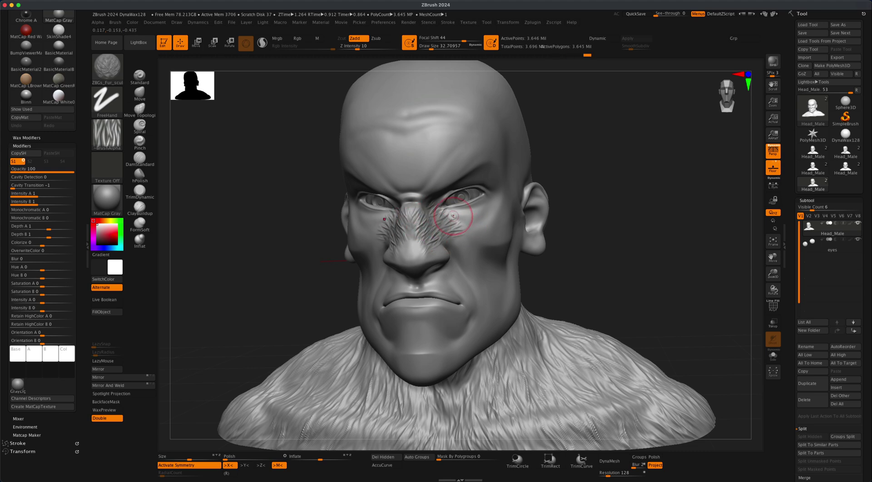
key("super+z")
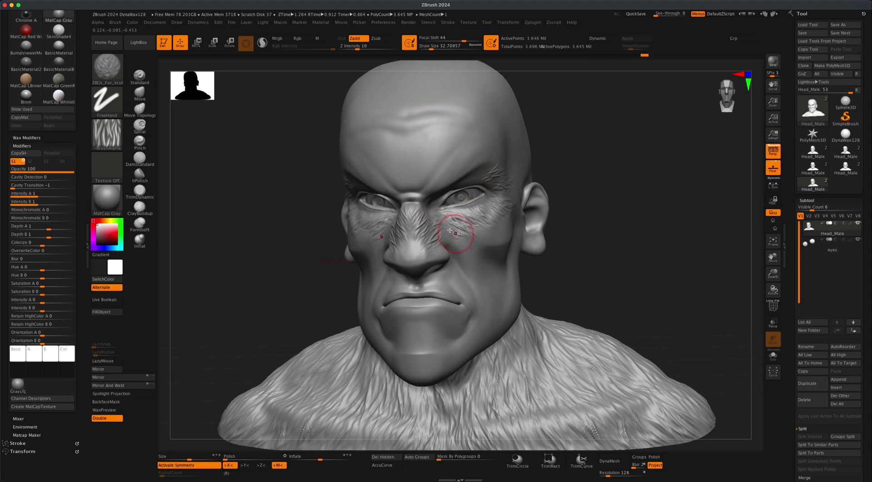
mouse_move(437, 232)
left_mouse_down()
mouse_move(448, 226)
mouse_move(411, 250)
mouse_move(447, 244)
mouse_move(413, 239)
left_mouse_up()
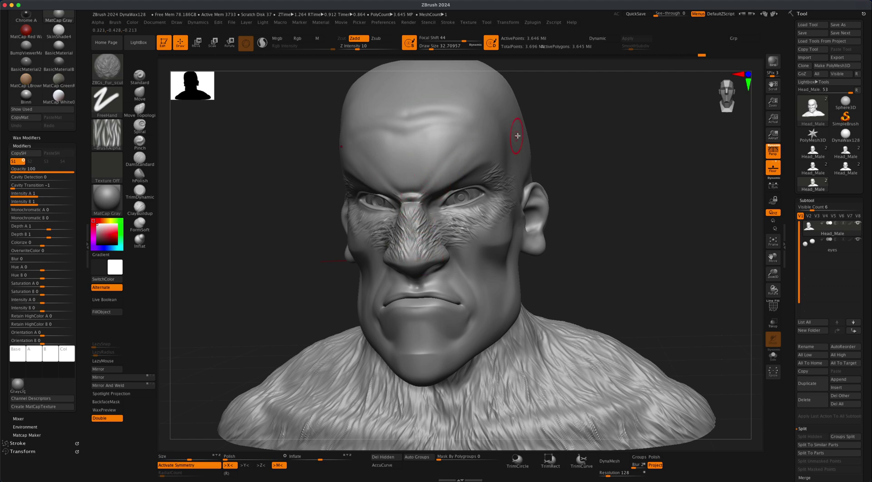
Sculpt fur along the brows and out to the temples, enlarging the Draw Size to about 62.
left_click_drag(649, 170, 622, 150)
left_click_drag(445, 198, 461, 168)
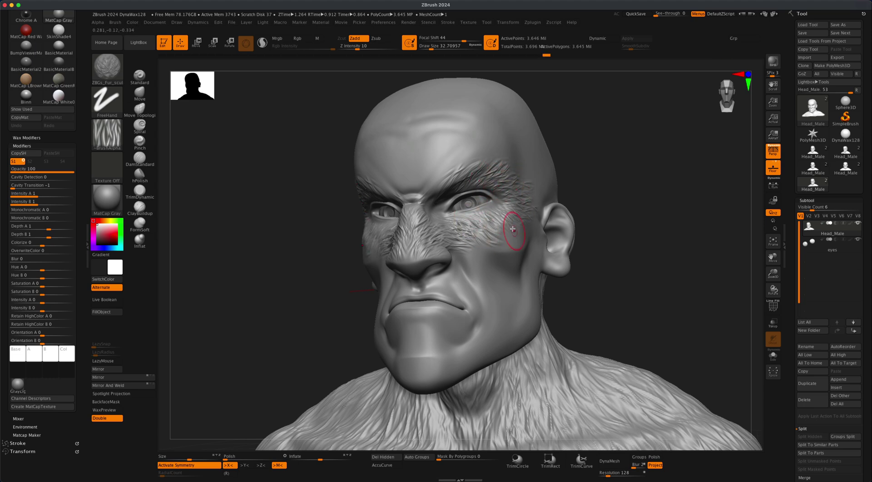
mouse_move(450, 223)
left_mouse_down()
mouse_move(412, 200)
mouse_move(454, 166)
mouse_move(525, 169)
mouse_move(527, 181)
left_mouse_up()
key("s")
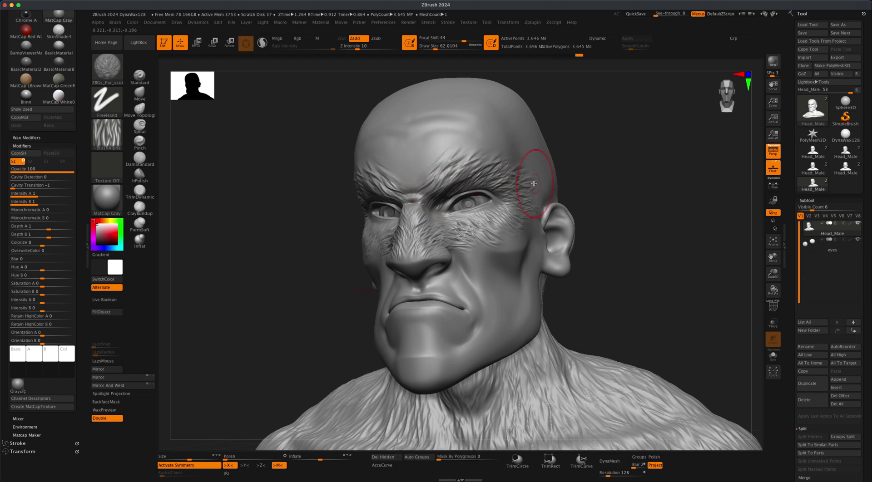
mouse_move(418, 187)
left_mouse_down()
mouse_move(429, 150)
mouse_move(483, 127)
mouse_move(501, 162)
left_mouse_up()
key("super+z")
key("super+z")
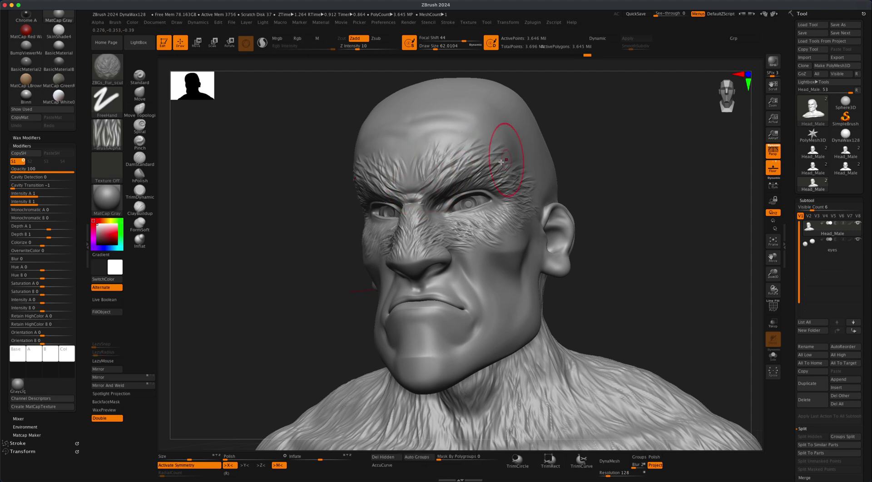
Thicken the fur on the upper cheeks and extend it over the cheekbones toward the ears.
left_click_drag(590, 182, 614, 200)
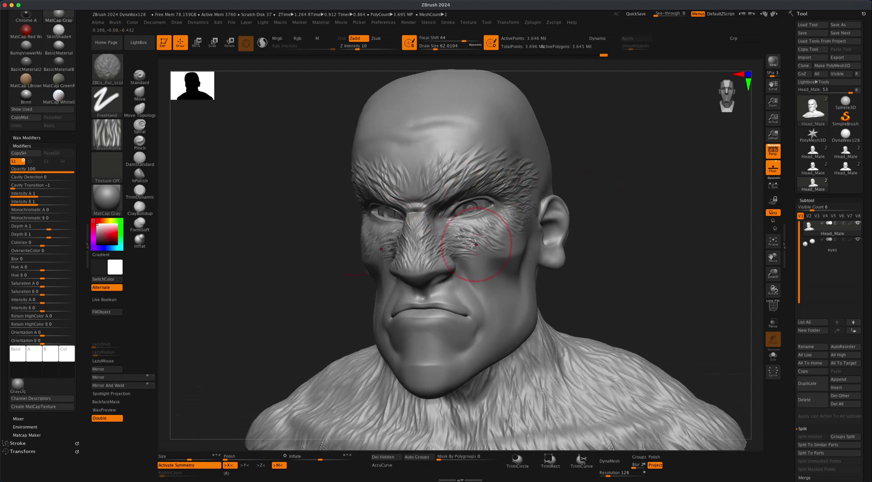
left_click_drag(503, 260, 497, 239)
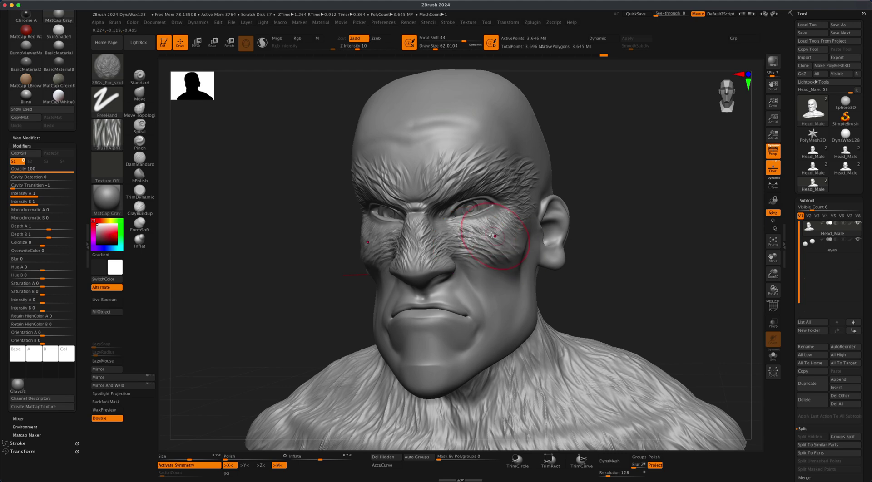
mouse_move(611, 225)
left_mouse_down()
mouse_move(591, 218)
mouse_move(518, 272)
left_mouse_up()
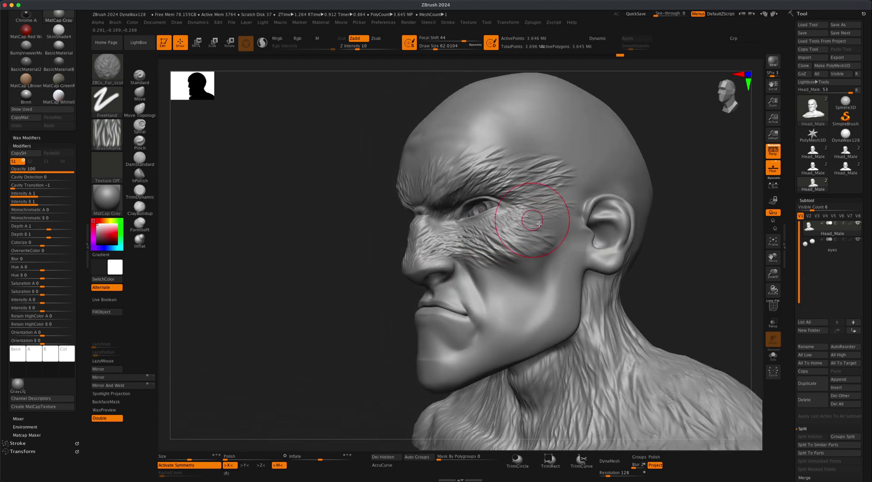
left_click_drag(545, 208, 575, 187)
Extend the brow fur upward onto the forehead and temples.
left_click_drag(513, 154, 536, 146)
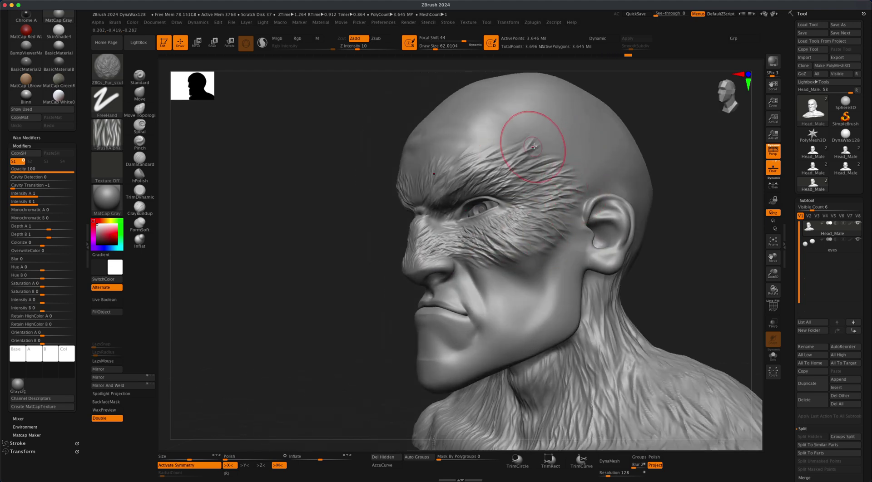
left_click_drag(481, 161, 504, 146)
left_click_drag(361, 211, 386, 205)
left_click_drag(436, 177, 444, 161)
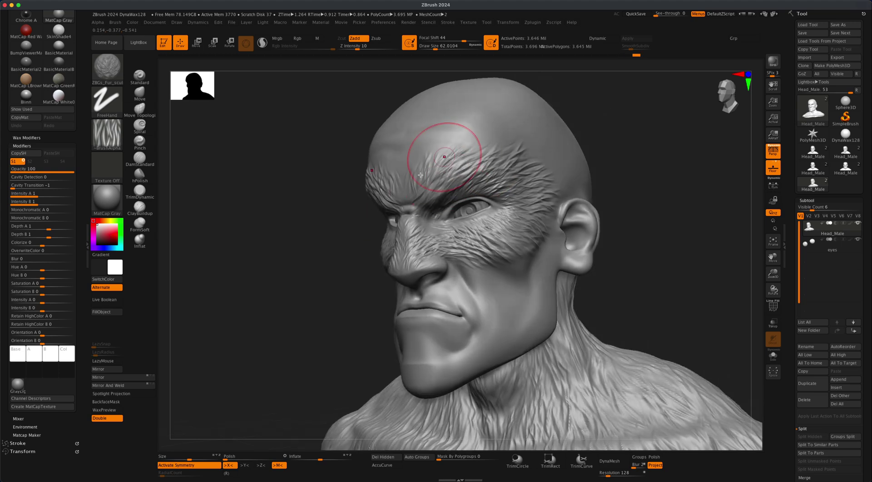
Turn symmetry off and sculpt fur up the middle of the lower forehead and between the brows.
left_click_drag(345, 243, 381, 227)
key("x")
mouse_move(406, 190)
left_mouse_down()
mouse_move(404, 168)
mouse_move(420, 177)
mouse_move(425, 169)
mouse_move(416, 159)
left_mouse_up()
left_click_drag(626, 206, 638, 210)
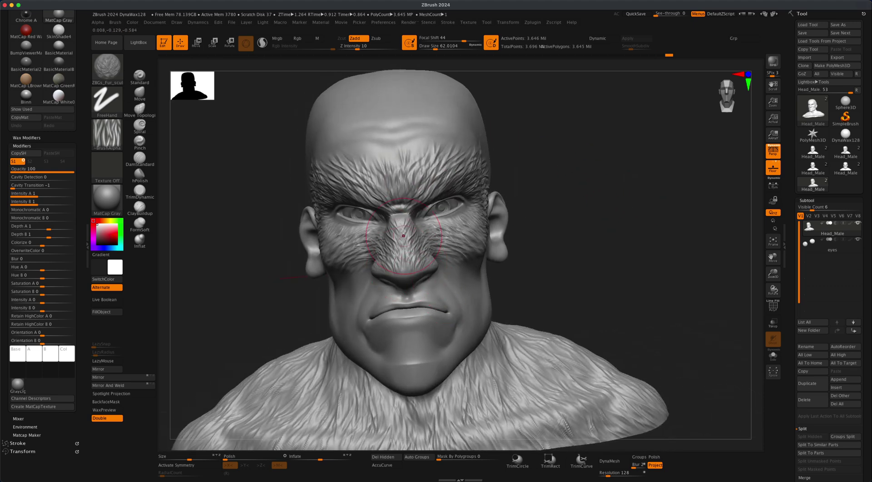
left_click_drag(562, 236, 561, 221, "alt")
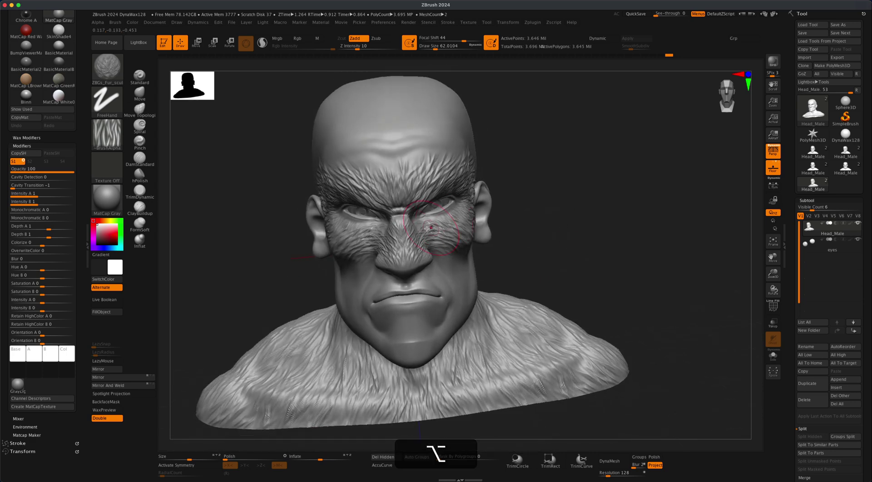
left_click_drag(401, 217, 402, 207)
Set the Draw Size to about 54 and sculpt symmetrical fur over the upper lip, around the mouth and down the cheeks.
left_click_drag(568, 222, 540, 213)
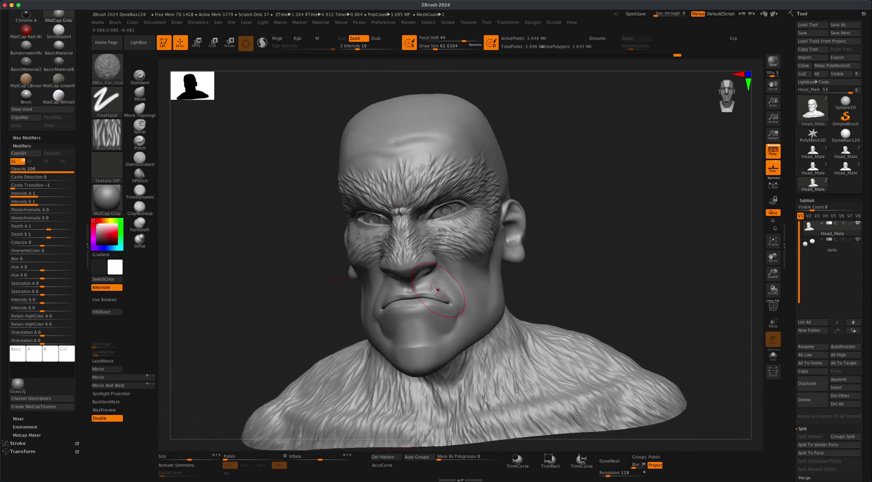
key("s")
left_click_drag(436, 286, 432, 286)
left_click_drag(561, 261, 555, 272, "alt")
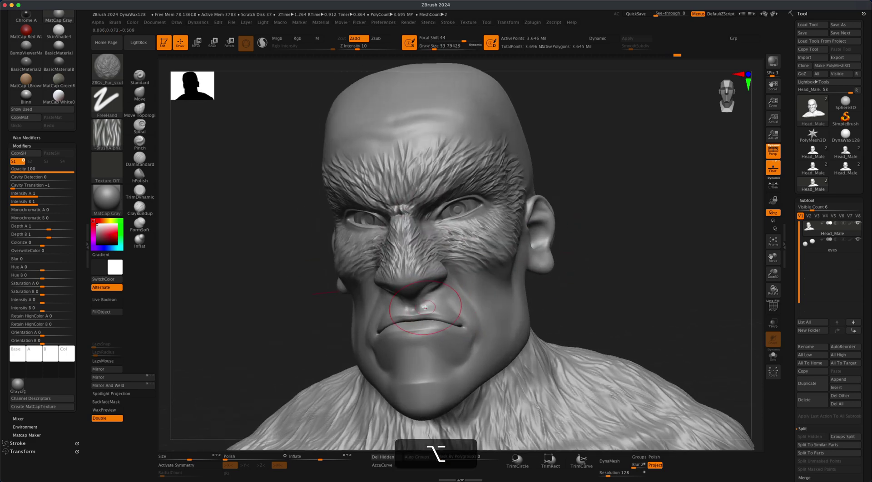
mouse_move(428, 296)
left_mouse_down()
mouse_move(438, 311)
mouse_move(477, 302)
left_mouse_up()
key("super+z")
key("x")
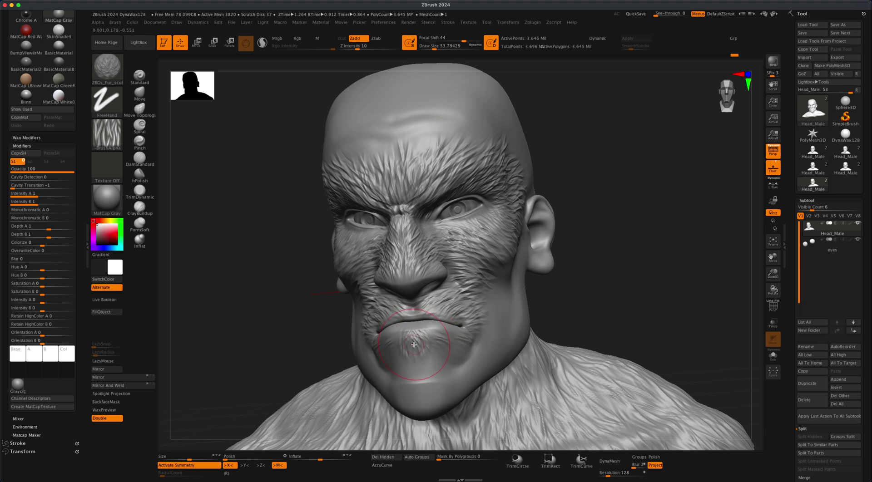
Sculpt fur down the middle of the area below the lower lip with symmetry off.
key("x")
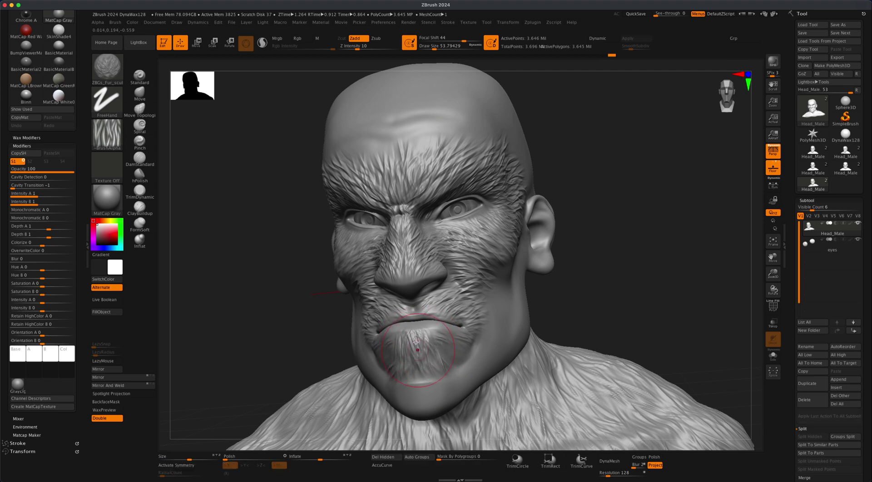
left_click_drag(604, 263, 555, 272)
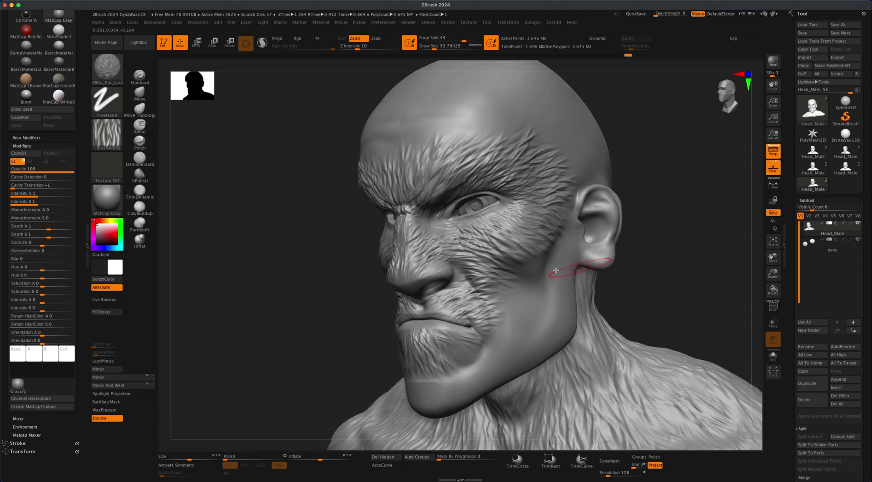
left_click_drag(662, 249, 510, 304, "alt")
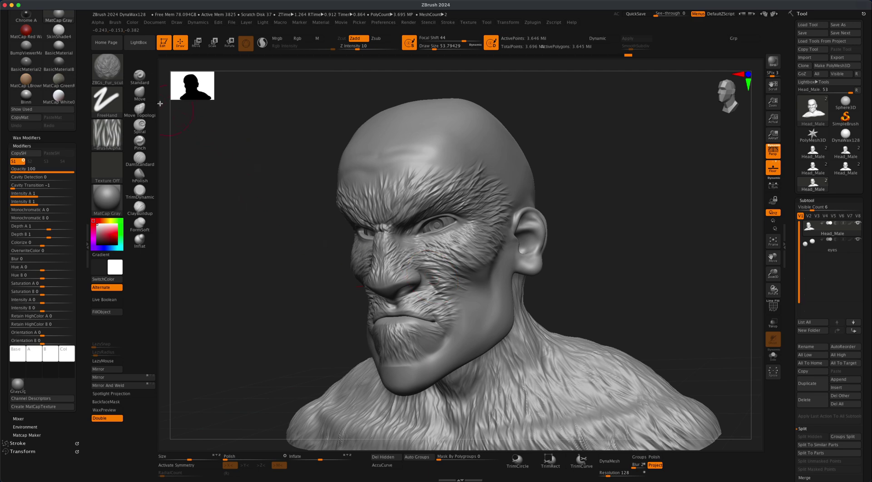
Switch to the ZBGs_Standard brush with symmetry on, Draw Size about 87 and LazyMouse off.
left_click(109, 70)
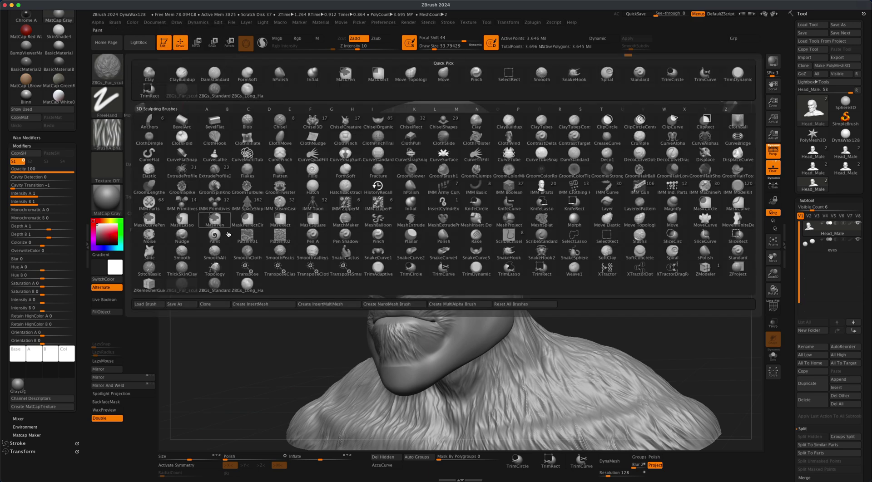
left_click(213, 285)
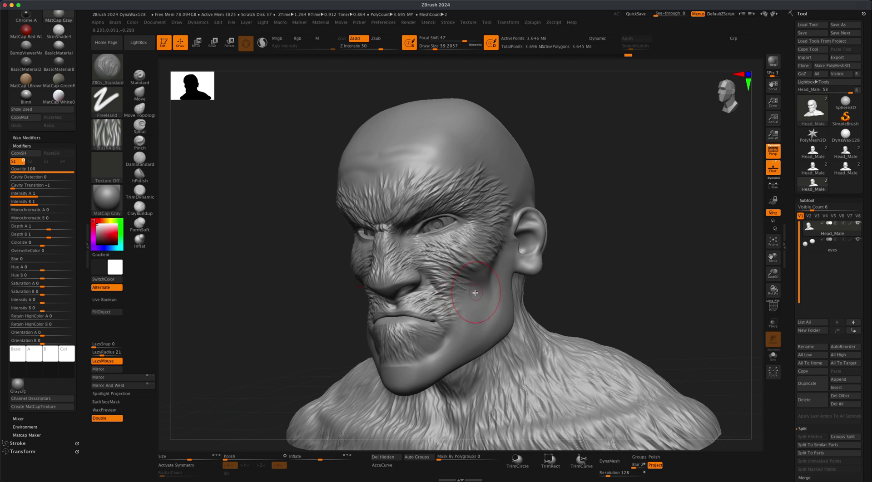
key("x")
left_click_drag(600, 262, 573, 243, "alt")
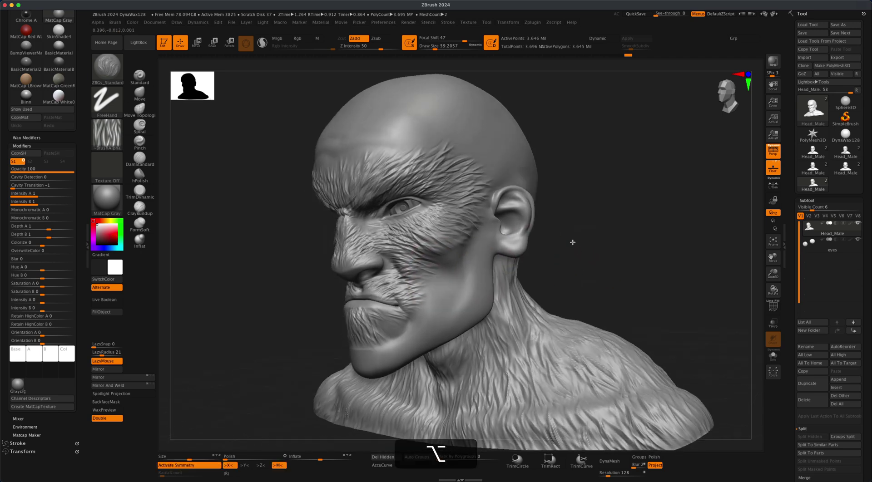
key("super+z")
key("s")
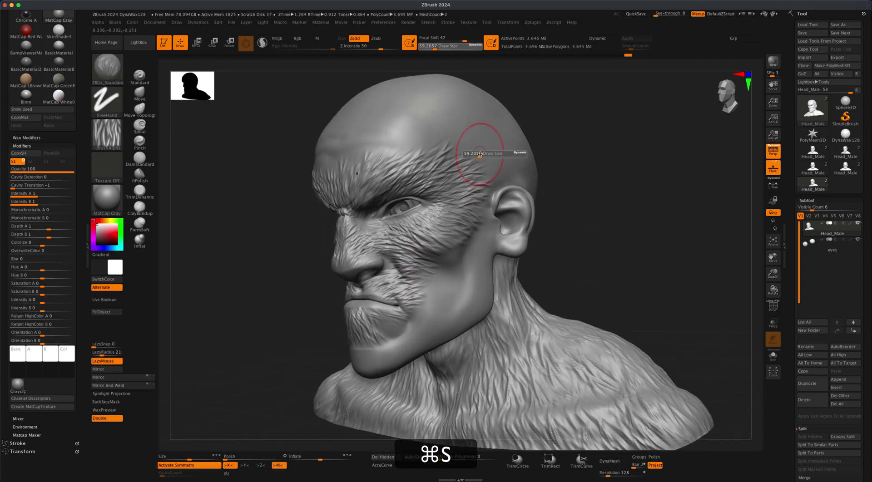
left_click_drag(480, 154, 486, 153)
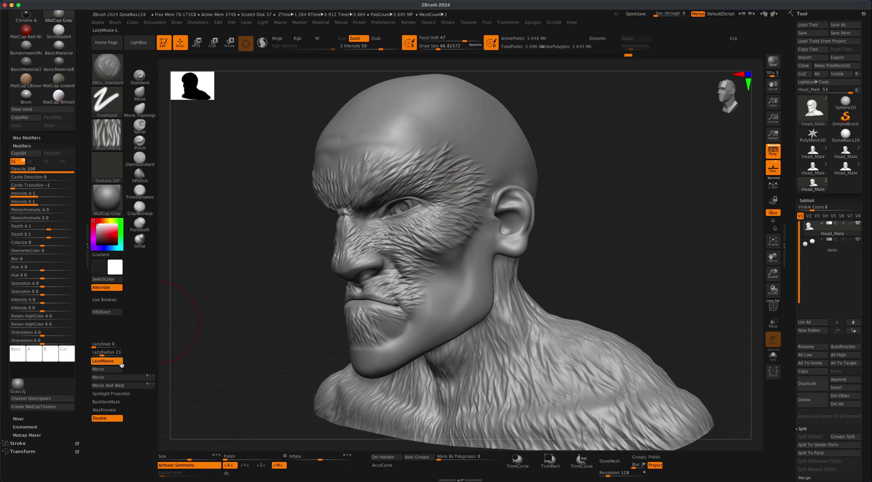
left_click(116, 361)
Sculpt symmetrical swept-back hair strands from the brows over the temples and the sides of the forehead.
left_click_drag(594, 156, 598, 172, "alt")
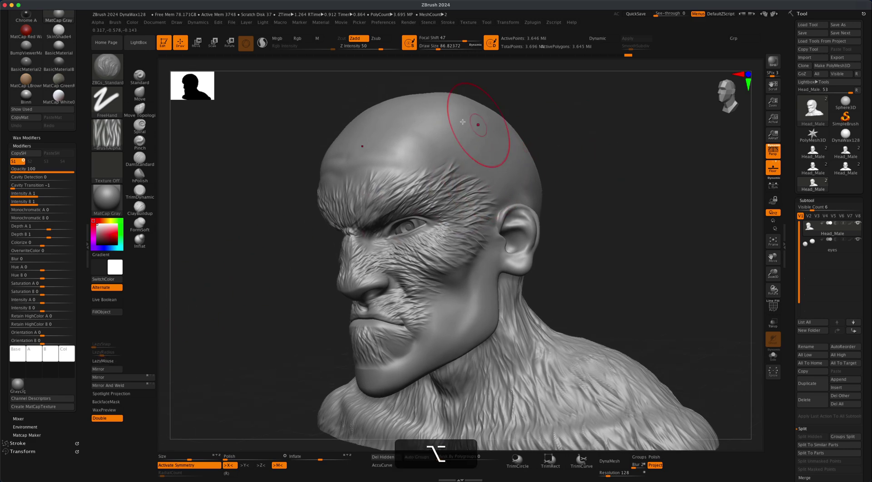
left_click_drag(446, 179, 505, 150)
key("super+z")
left_click_drag(440, 181, 495, 155)
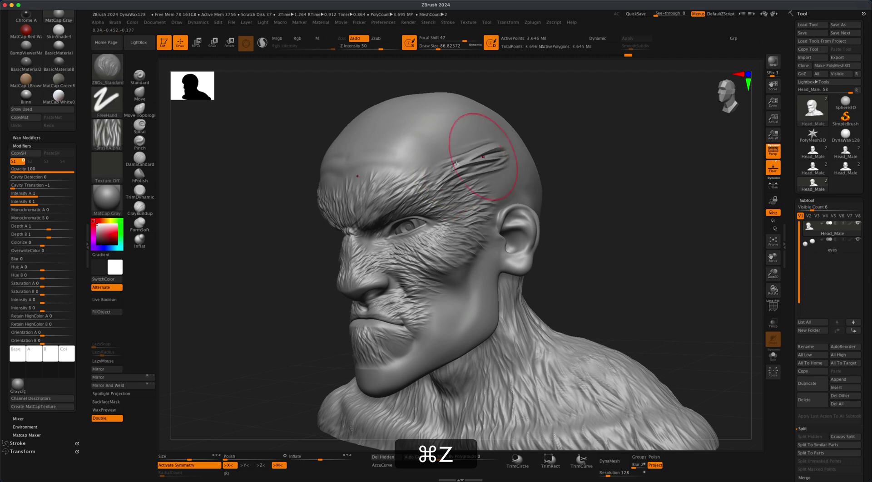
left_click_drag(404, 177, 478, 135)
left_click_drag(387, 158, 443, 117)
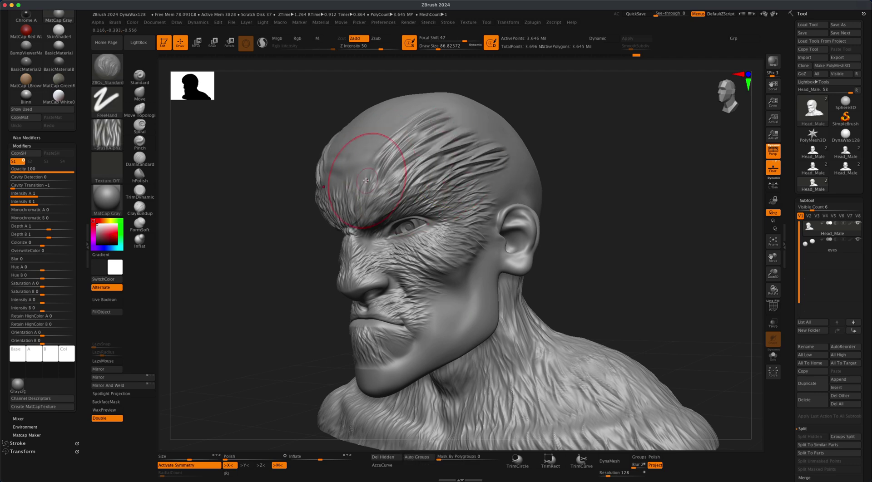
left_click_drag(369, 177, 450, 113)
left_click_drag(463, 192, 511, 168)
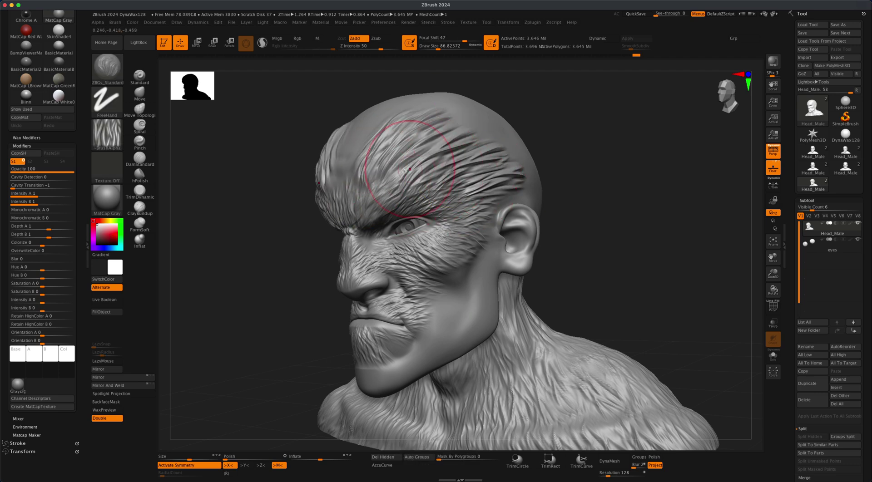
left_click_drag(405, 160, 493, 125)
Sculpt symmetrical hair strands up the middle of the forehead toward the crown, closing the smooth gap between the sides.
left_click_drag(557, 126, 604, 128)
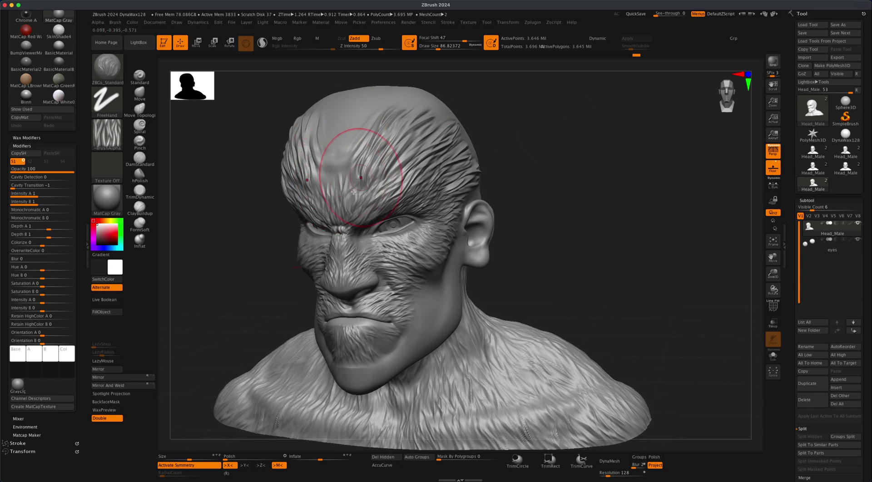
left_click_drag(559, 198, 564, 211, "alt")
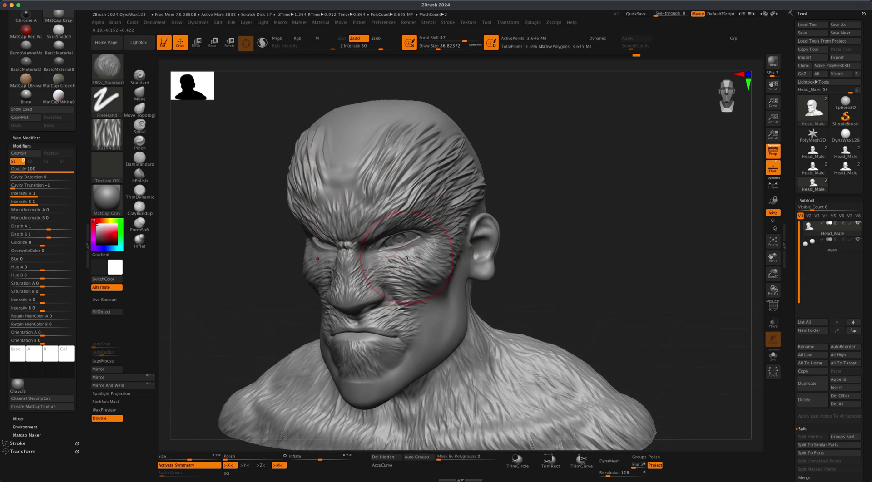
left_click_drag(353, 181, 377, 119)
left_click_drag(363, 160, 402, 98)
left_click_drag(391, 150, 437, 104)
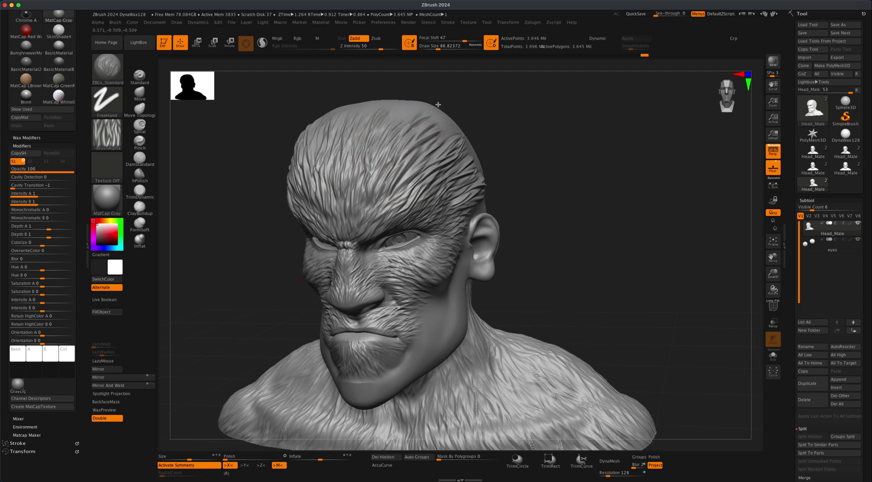
left_click_drag(389, 130, 413, 96)
Undo the last stroke and extend the swept-back hair along the side of the head above the ear.
left_click_drag(533, 115, 415, 121)
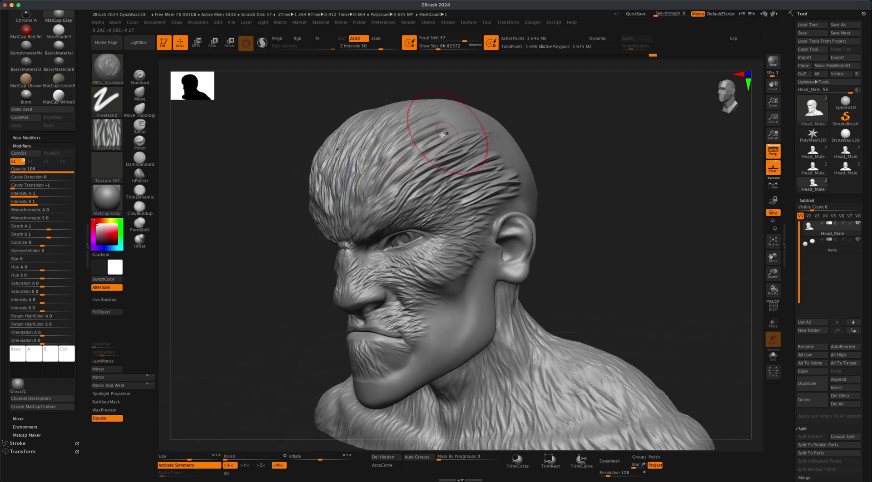
key("super+z")
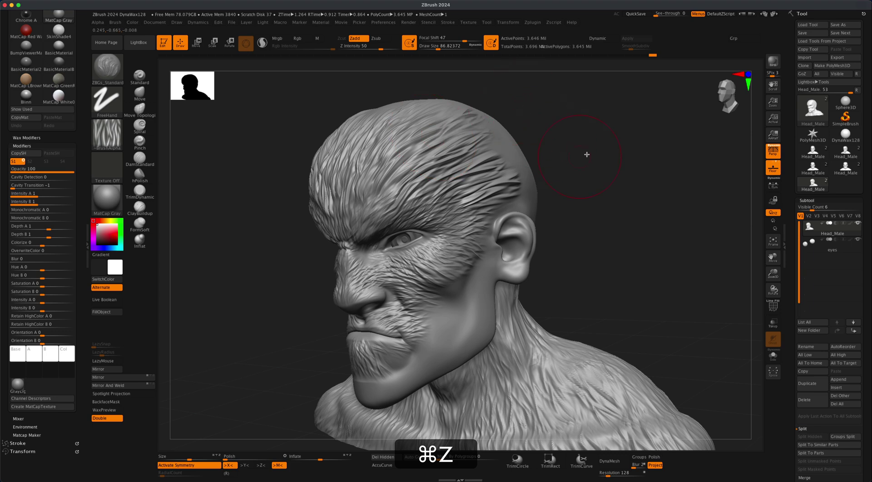
left_click_drag(586, 155, 516, 146)
left_click_drag(538, 113, 539, 114)
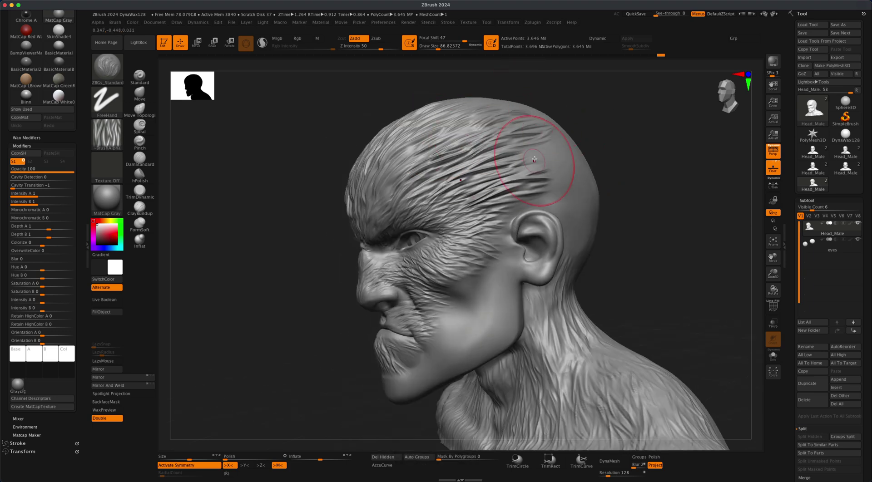
left_click_drag(505, 161, 582, 150)
left_click_drag(525, 187, 582, 183)
Sculpt fur across the cheek and in front of the ear toward the jaw, and undo the last stroke.
mouse_move(482, 222)
left_mouse_down()
mouse_move(454, 274)
mouse_move(477, 262)
mouse_move(472, 291)
mouse_move(507, 320)
mouse_move(476, 325)
mouse_move(538, 290)
left_mouse_up()
left_click_drag(484, 338, 512, 293)
key("super+z")
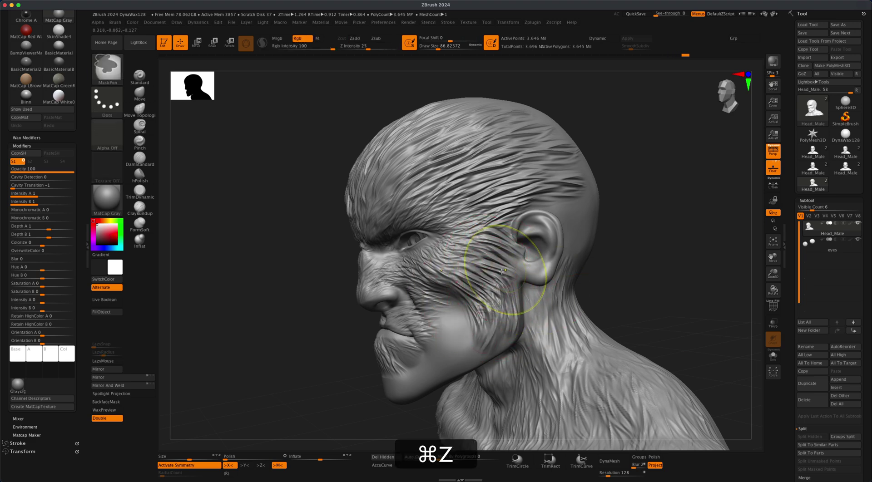
Fill the lower cheek and jaw with beard strands running from the mouth back to the jawline, undoing the stray stroke.
left_click_drag(618, 225, 593, 163, "alt")
mouse_move(431, 245)
left_mouse_down()
mouse_move(427, 306)
mouse_move(513, 273)
left_mouse_up()
key("alt")
left_click_drag(396, 342, 420, 293)
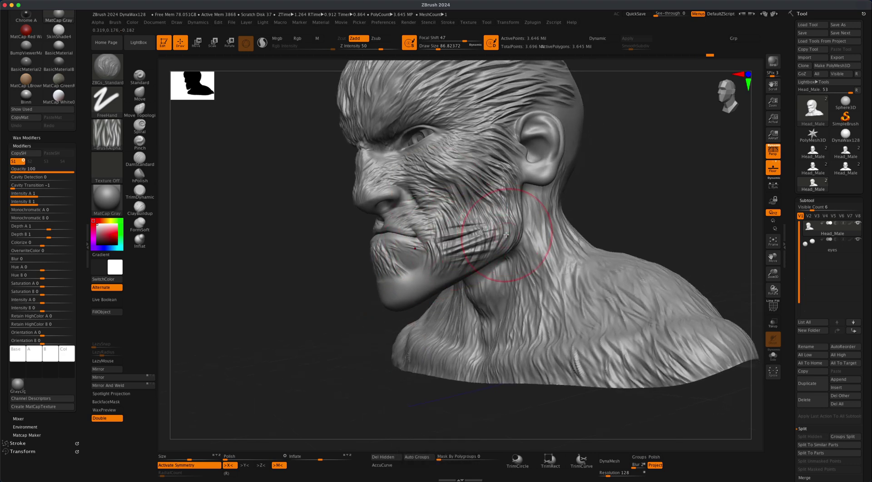
key("super+z")
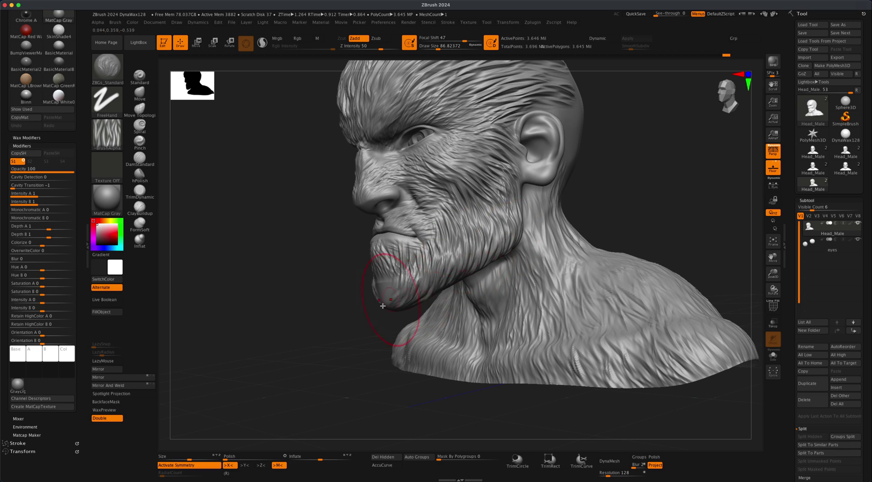
Sculpt beard strands from the side of the chin along the jaw and undo the most recent strokes.
left_click_drag(383, 306, 454, 253)
mouse_move(493, 235)
right_mouse_down()
mouse_move(593, 211)
mouse_move(452, 239)
right_mouse_up()
key("super+z")
key("super+z")
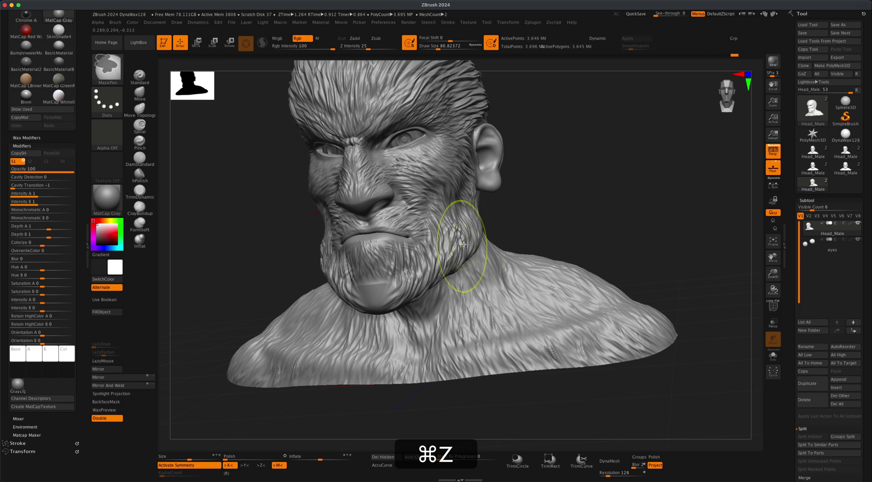
key("super+z")
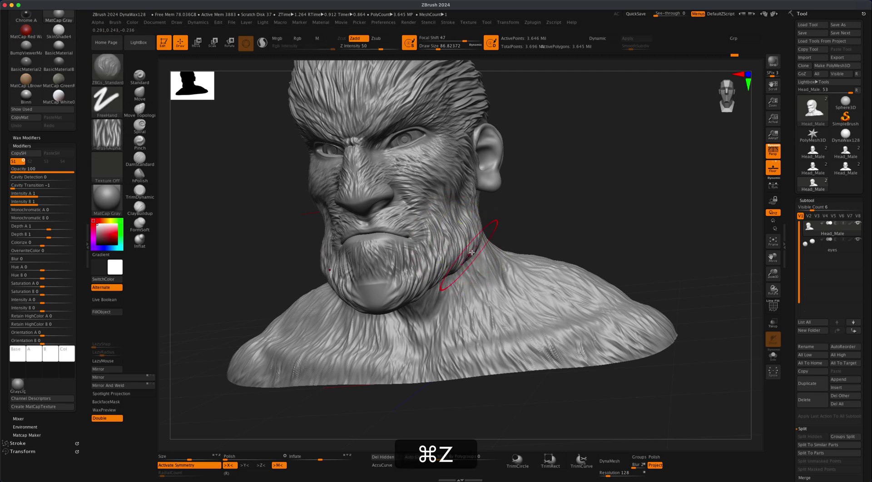
Turn symmetry off and sculpt beard strands down the middle of the chin, undoing the unwanted strokes below the lip.
left_click_drag(557, 205, 560, 205)
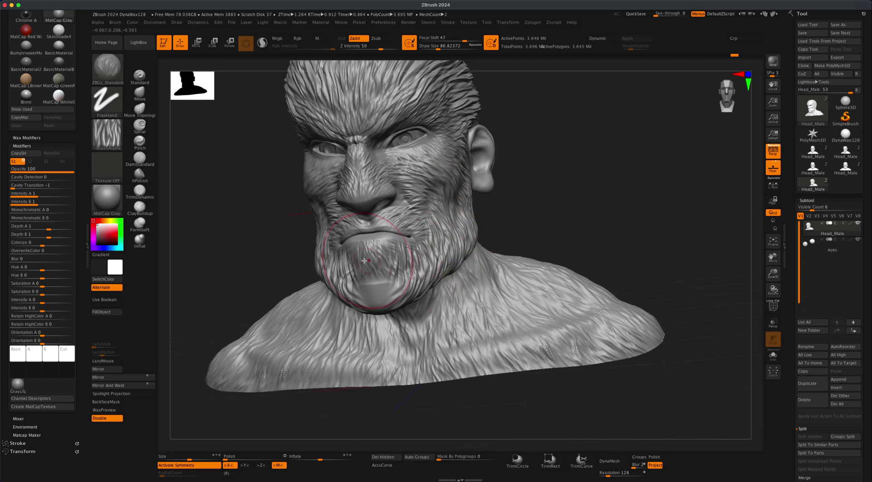
key("x")
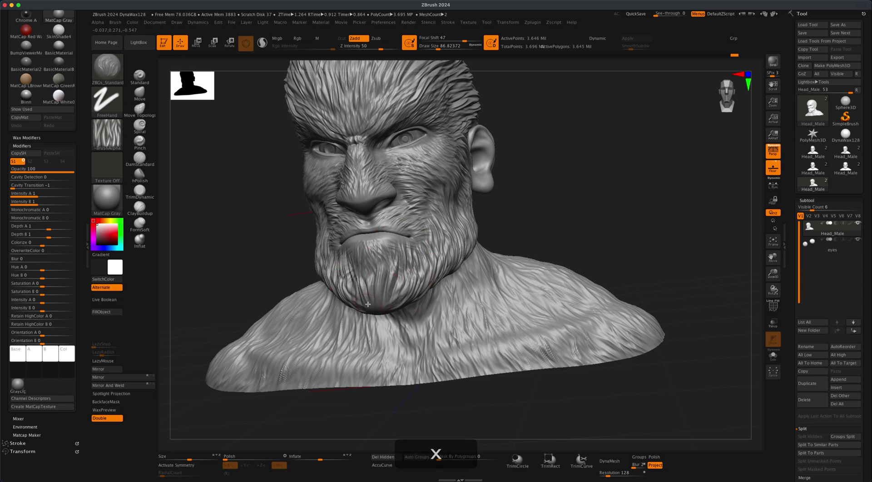
left_click_drag(373, 278, 385, 304)
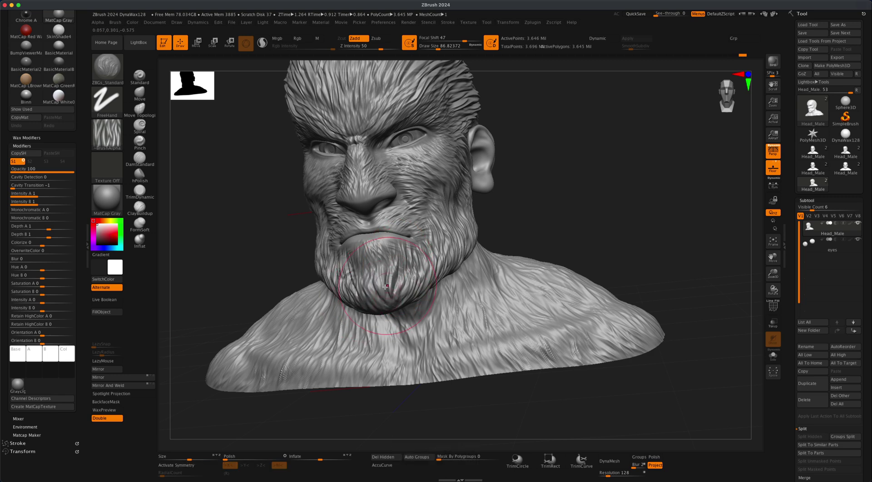
right_click_drag(575, 218, 510, 218)
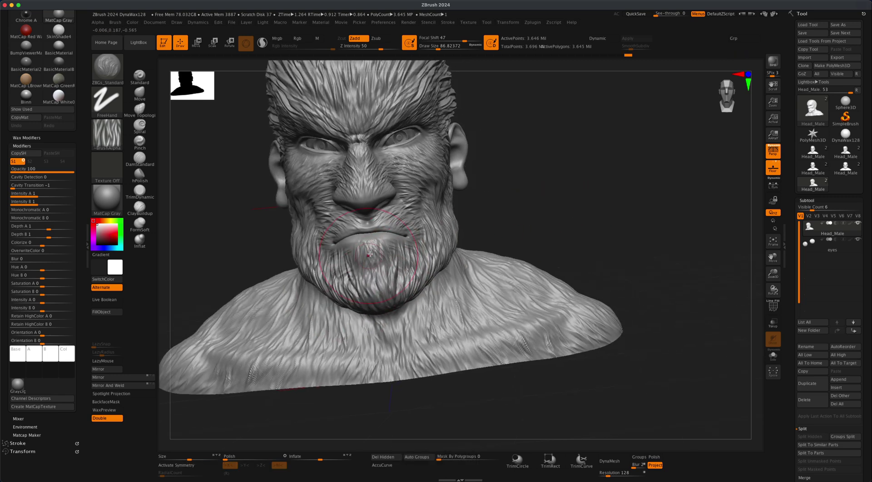
key("super+z")
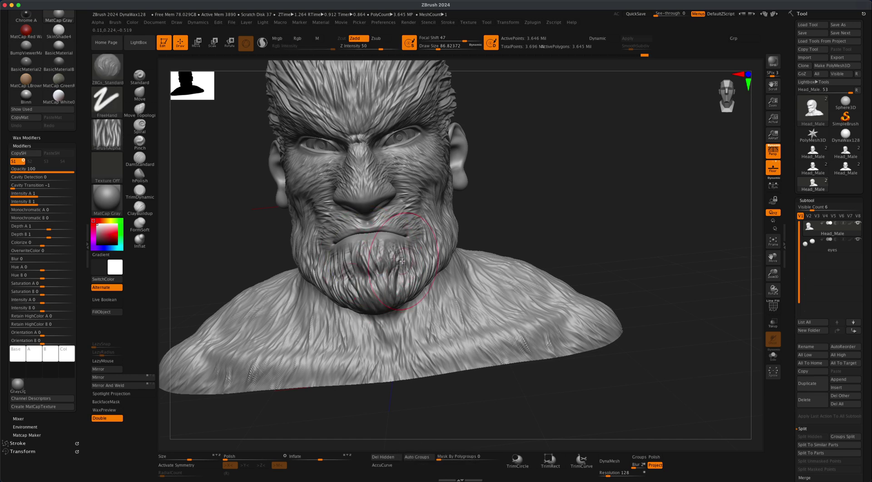
key("super+z")
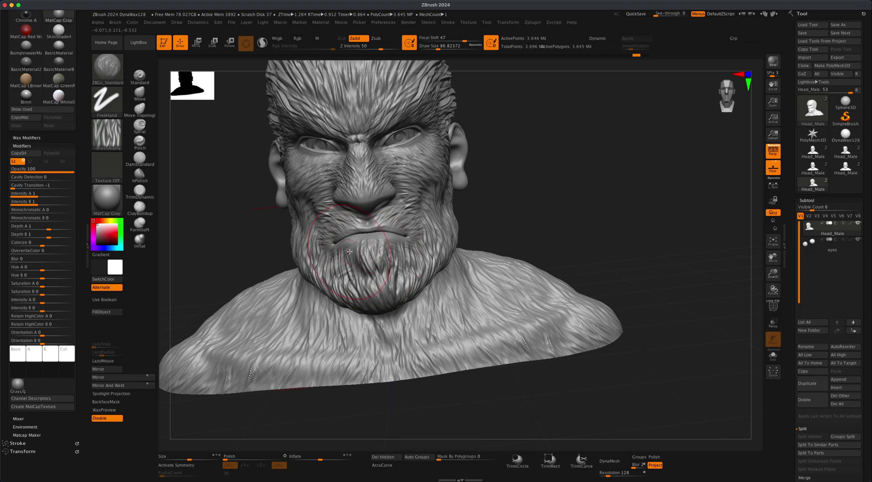
Turn symmetry on and build up thicker, raised hair tufts over the upper forehead and top of the head, undoing the last stroke.
mouse_move(523, 218)
left_mouse_down()
mouse_move(548, 194)
mouse_move(571, 213)
mouse_move(574, 197)
mouse_move(578, 213)
left_mouse_up()
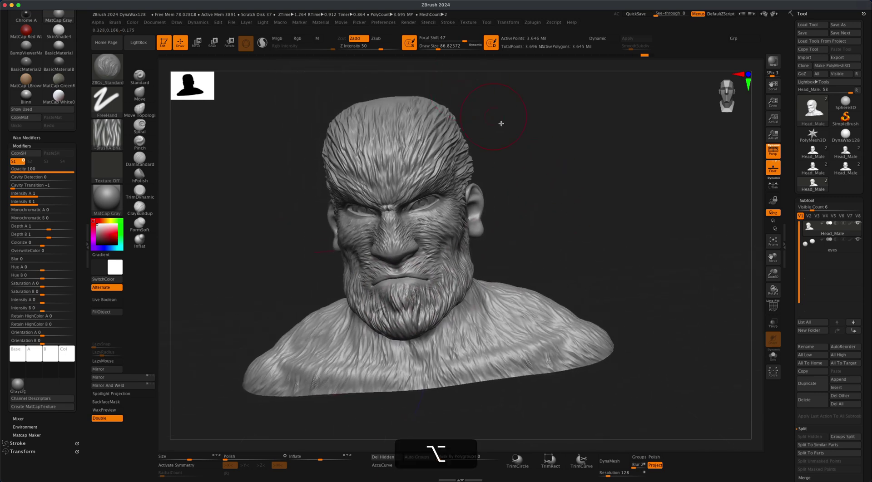
left_click_drag(501, 123, 508, 138, "alt")
key("x")
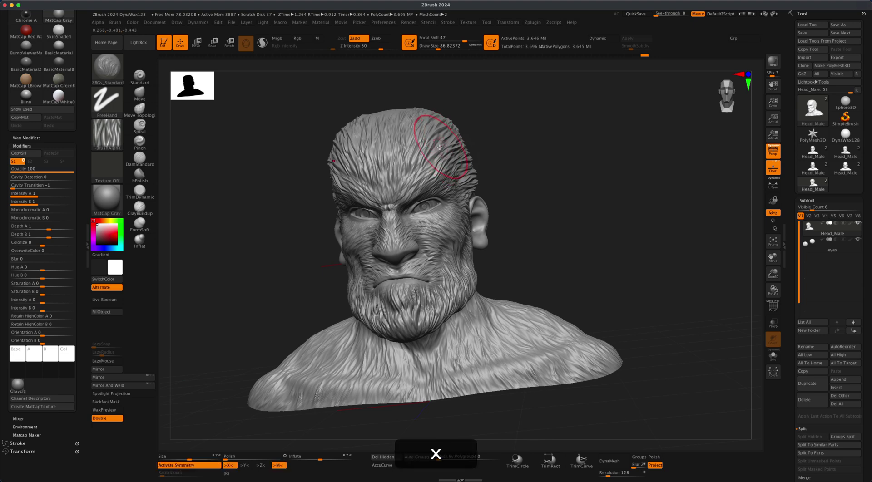
mouse_move(412, 137)
left_mouse_down()
mouse_move(399, 139)
mouse_move(448, 145)
mouse_move(453, 172)
mouse_move(472, 145)
left_mouse_up()
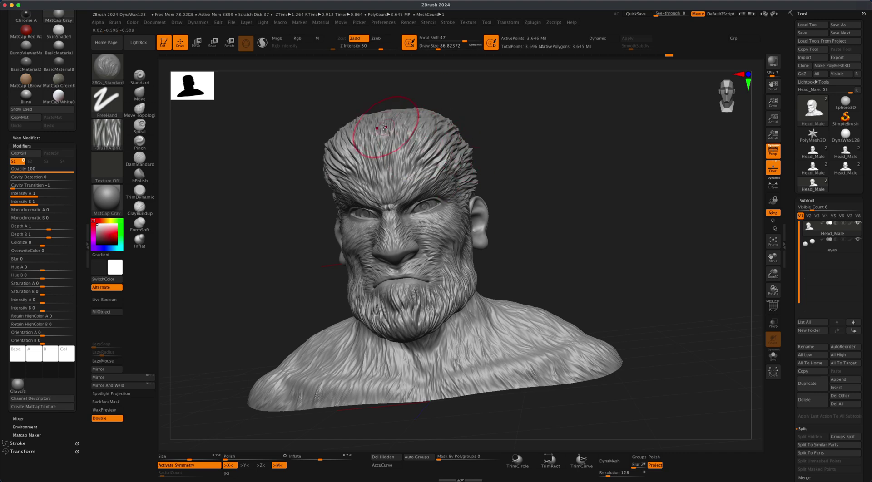
left_click_drag(364, 130, 367, 132)
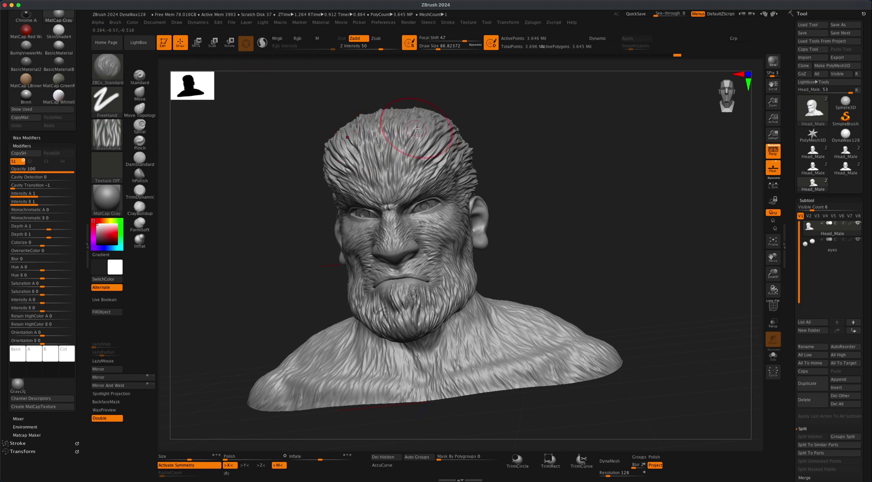
left_click_drag(416, 129, 402, 111)
mouse_move(511, 125)
left_mouse_down()
mouse_move(449, 146)
mouse_move(399, 119)
mouse_move(388, 132)
left_mouse_up()
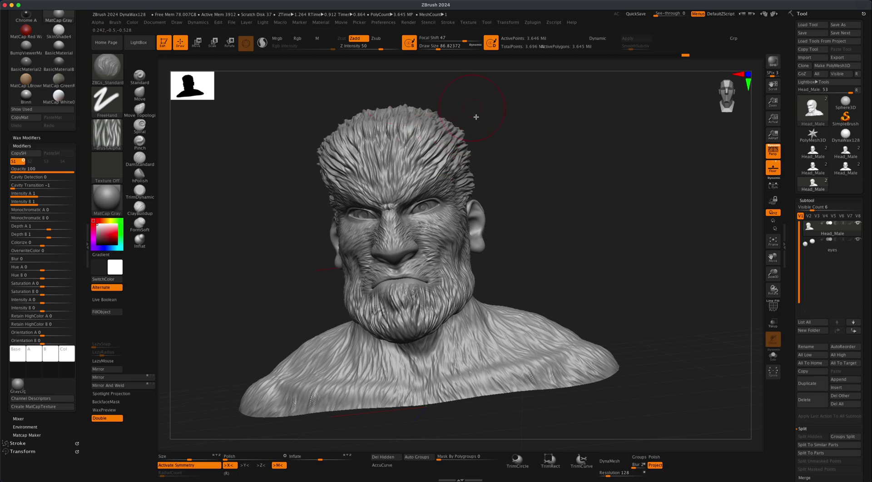
left_click_drag(475, 117, 500, 145)
key("super+z")
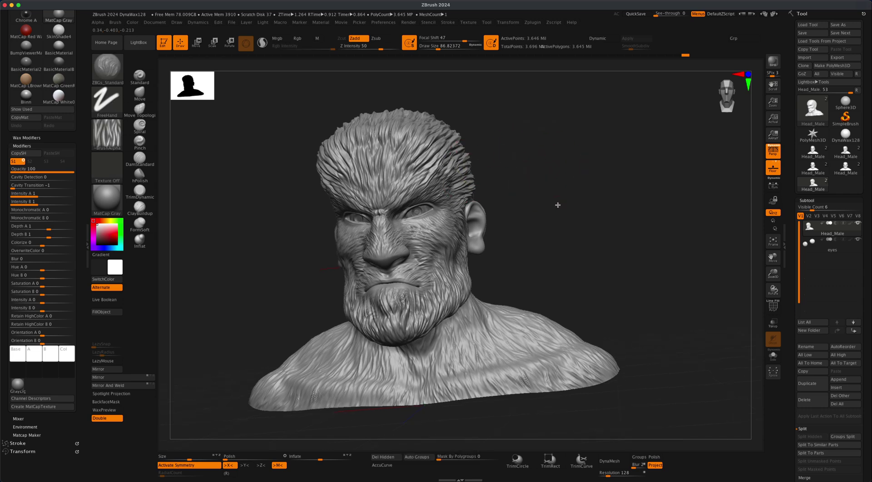
Frame the whole bust from the front and render it with Best Preview Render.
left_click_drag(559, 204, 577, 208)
mouse_move(564, 262)
left_mouse_down()
mouse_move(578, 249)
mouse_move(569, 232)
mouse_move(601, 221)
mouse_move(585, 220)
mouse_move(604, 224)
mouse_move(590, 272)
mouse_move(599, 222)
left_mouse_up()
left_click(773, 62)
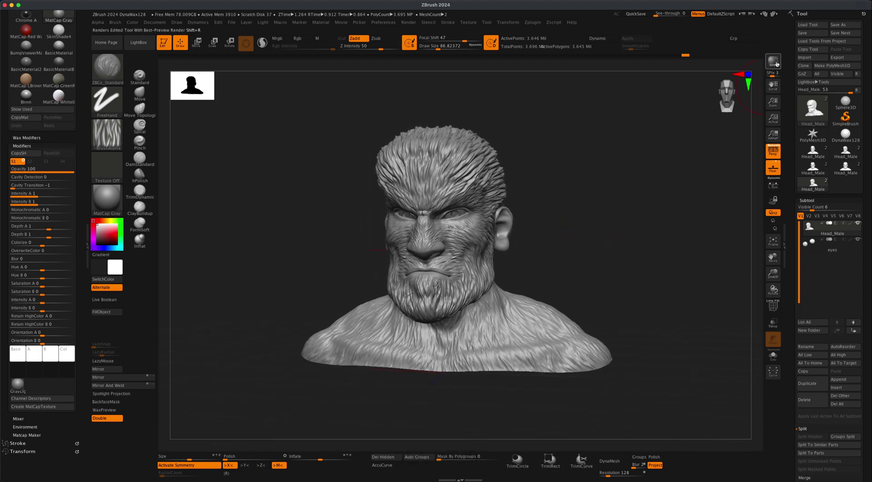